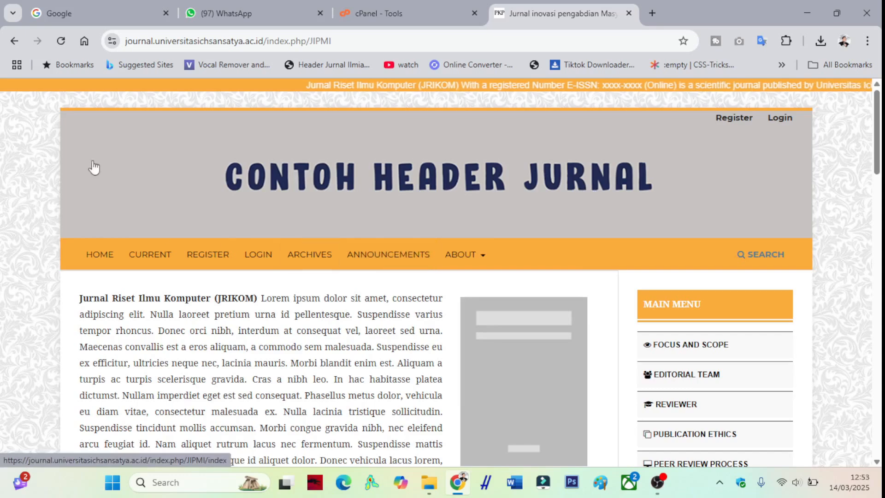
Log in to the JIPMI journal site with the saved admin credentials, dismissing the Java update notification
scroll(493, 209, down, 3)
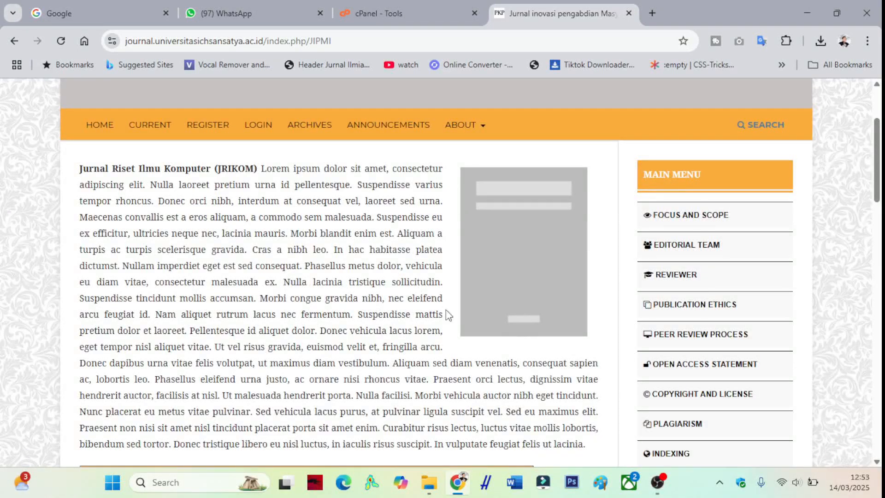
scroll(506, 263, up, 3)
click(780, 118)
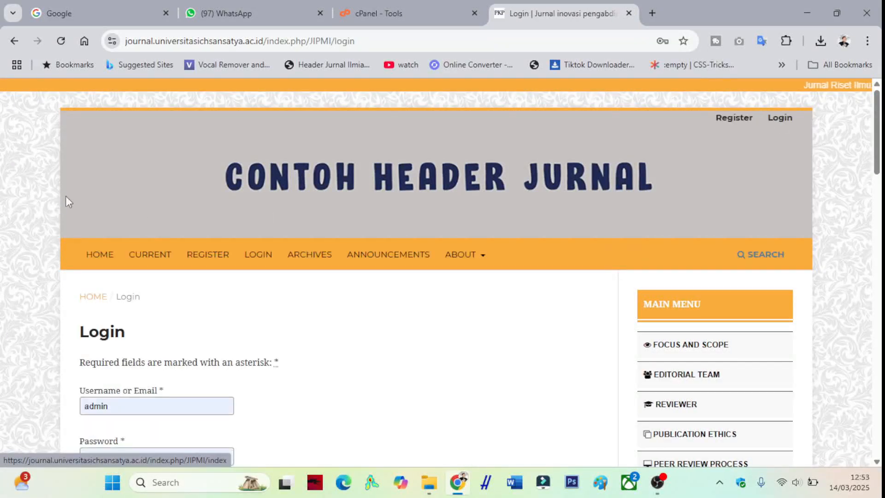
scroll(253, 199, down, 3)
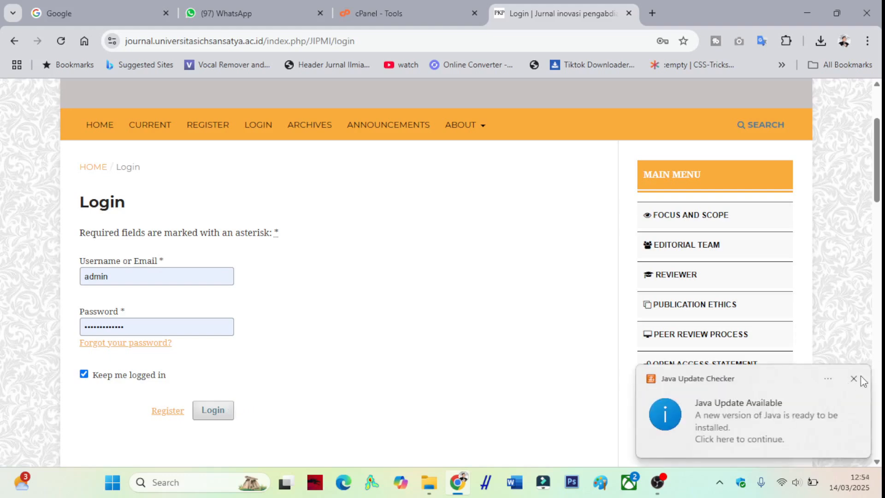
click(853, 379)
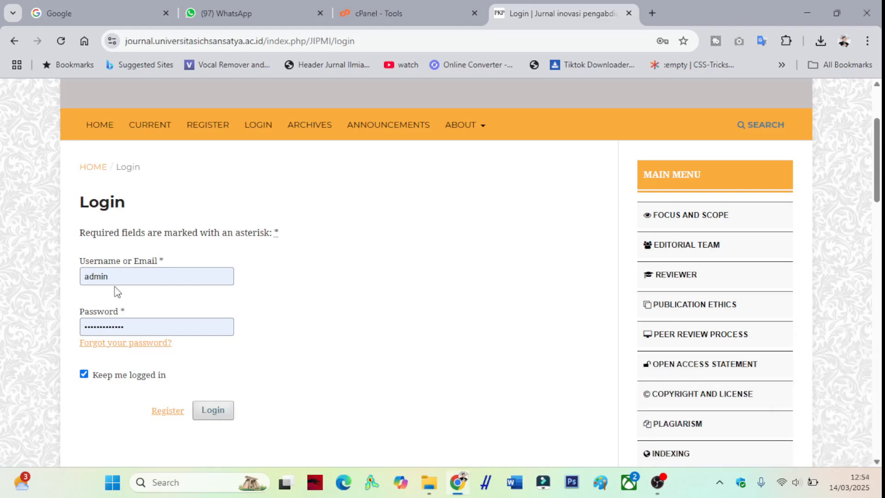
click(223, 412)
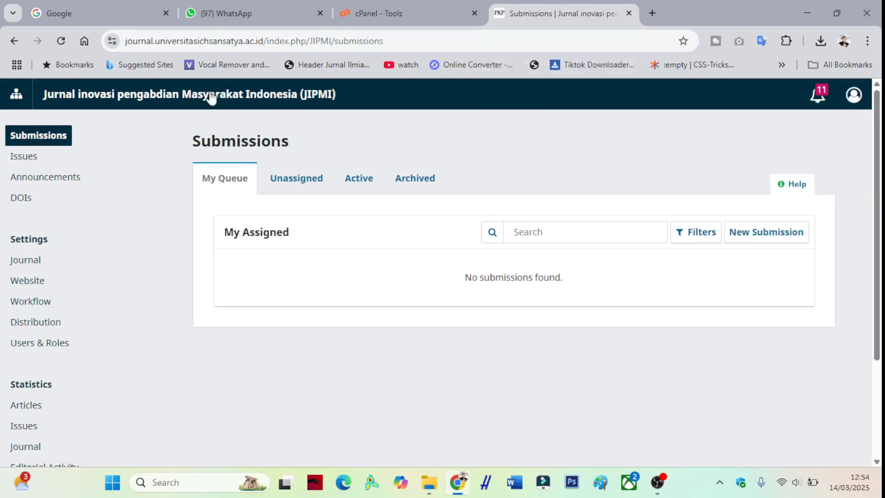
Open the journal's public homepage in a separate browser tab
right_click(213, 95)
click(249, 109)
click(643, 13)
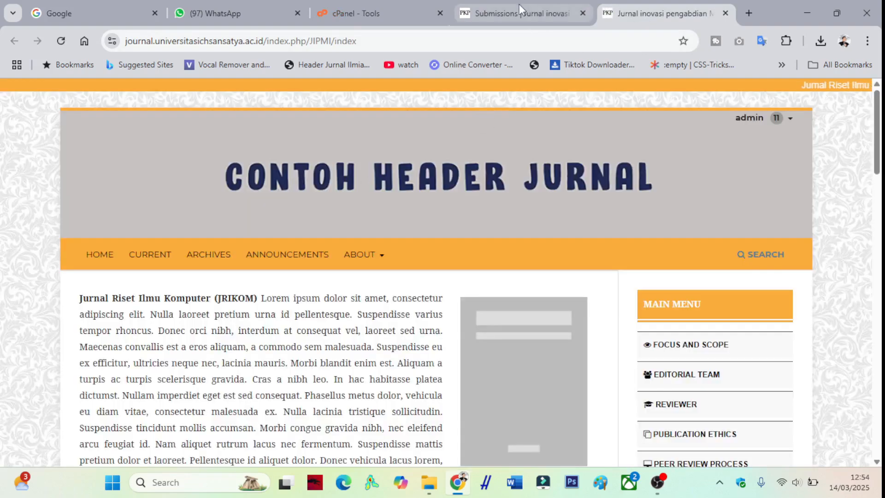
Open the appearance setup in the journal's website settings and compare its Logo setting with the public homepage header
click(519, 4)
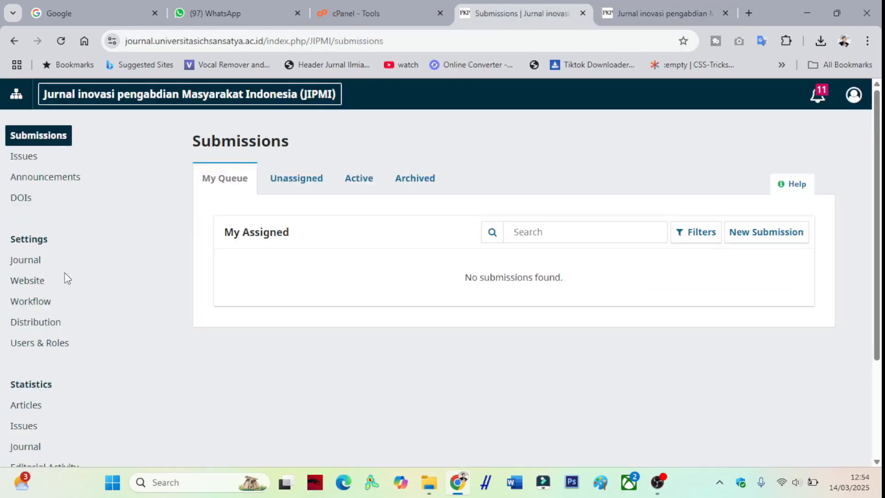
click(32, 285)
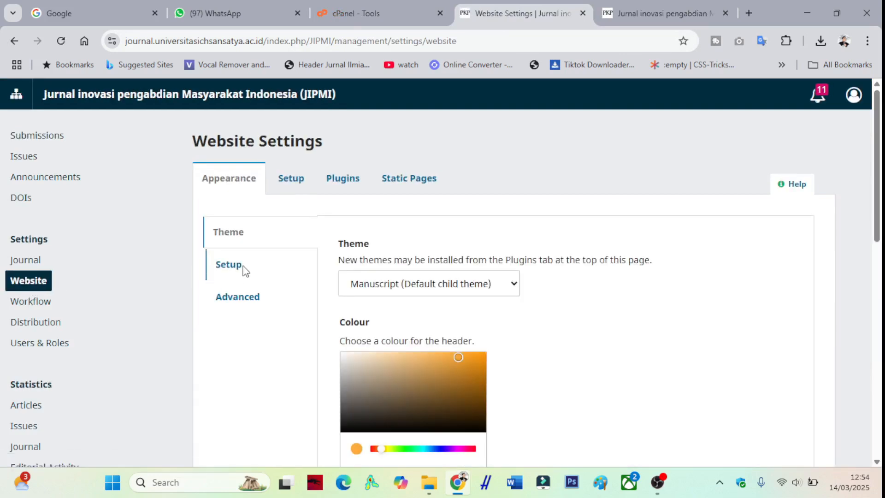
click(243, 271)
scroll(244, 270, down, 1)
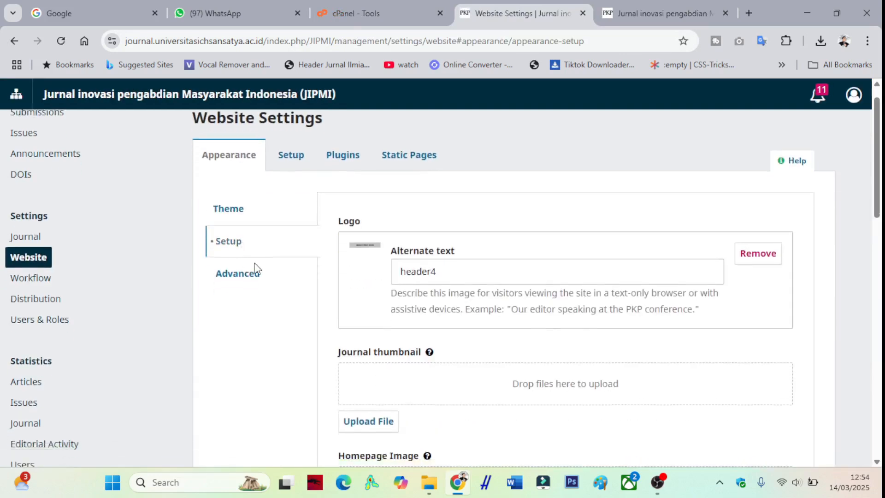
drag(357, 182, 335, 186)
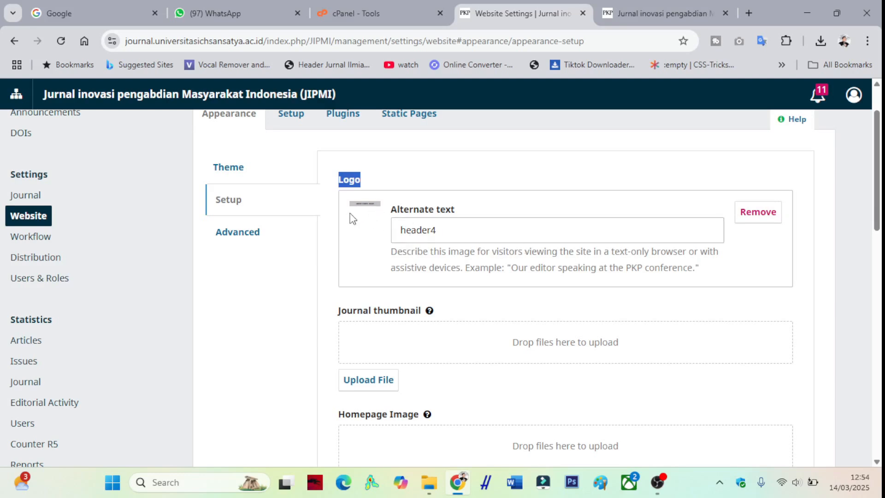
click(659, 13)
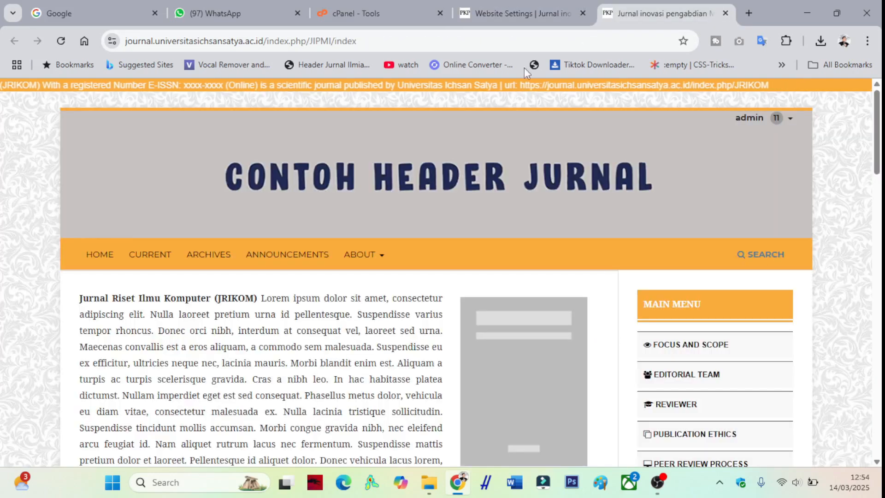
click(507, 18)
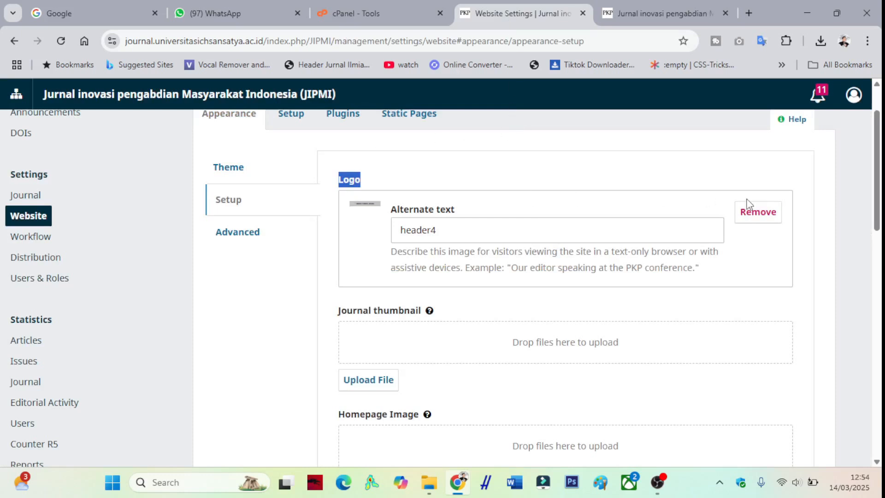
Remove the current journal logo and upload a new header image file from the computer in its place
click(768, 221)
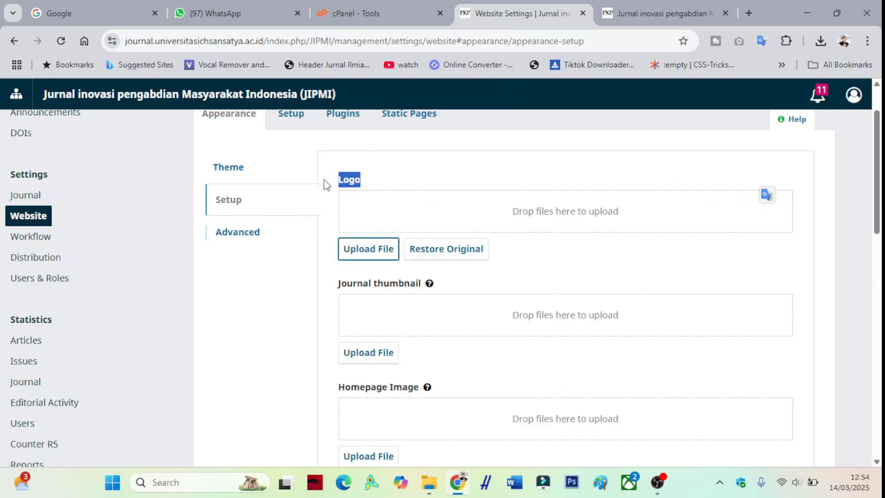
click(428, 484)
drag(162, 138, 474, 208)
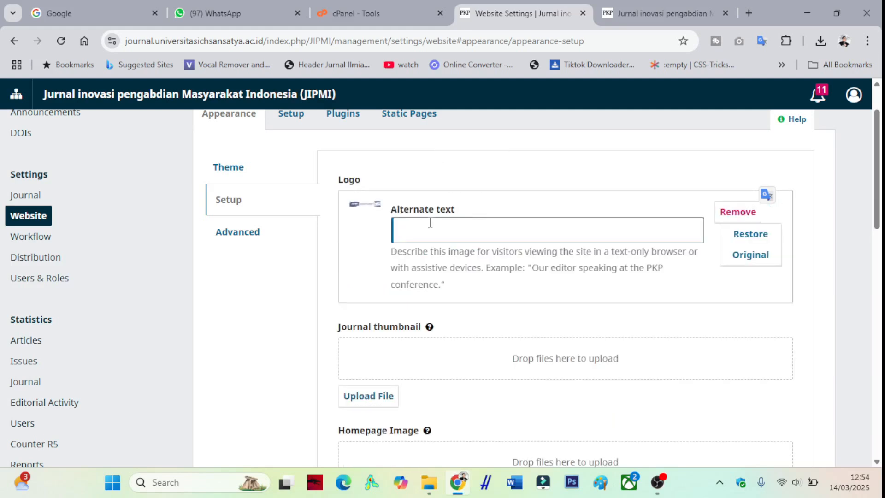
Set the new logo's alternate text to "Header2" and save the appearance setup
text(Header2)
click(513, 198)
scroll(525, 220, down, 3)
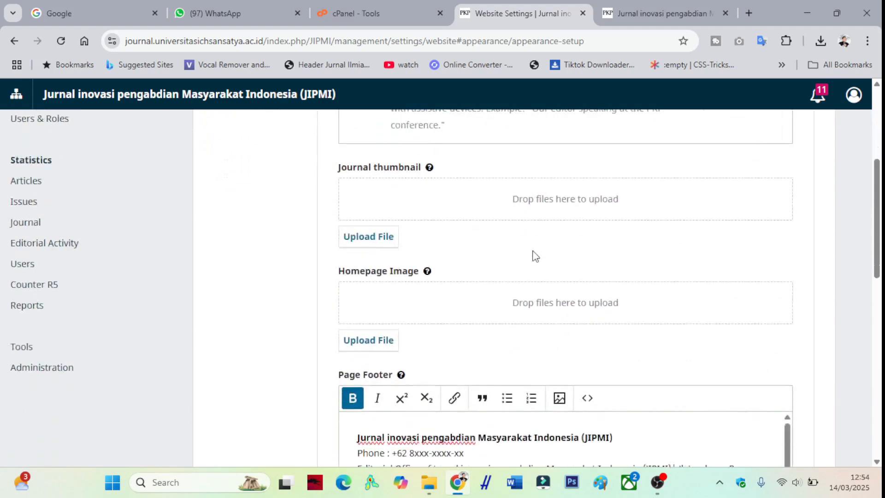
scroll(533, 256, down, 12)
click(789, 405)
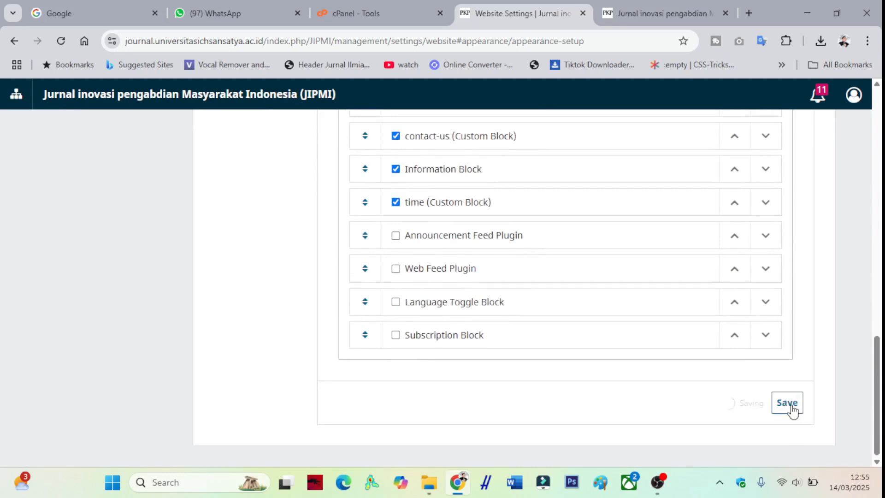
Reload the journal's public homepage to check its header image
click(645, 10)
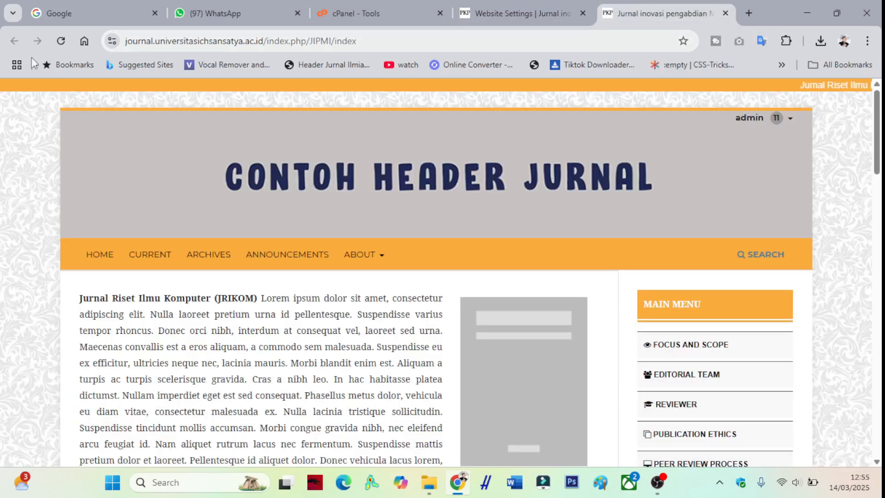
click(62, 44)
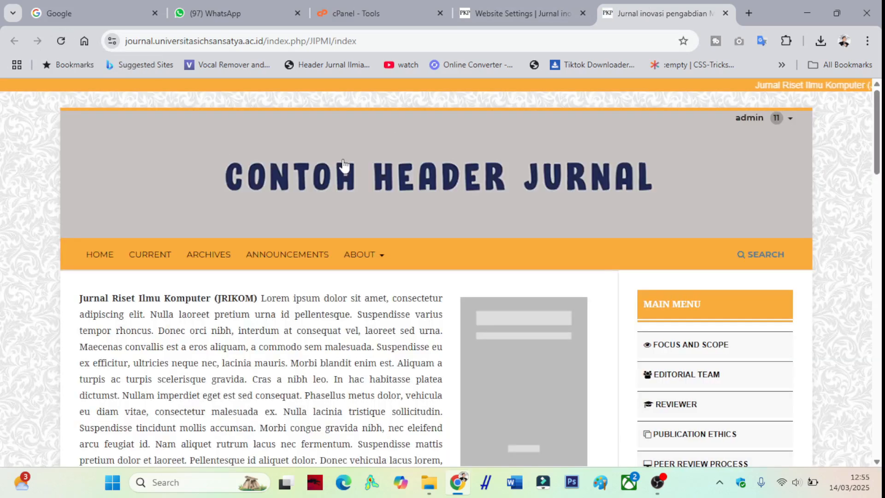
Delete the browser's cached images and files for all time, and reload the journal's public homepage
click(867, 42)
scroll(751, 350, down, 2)
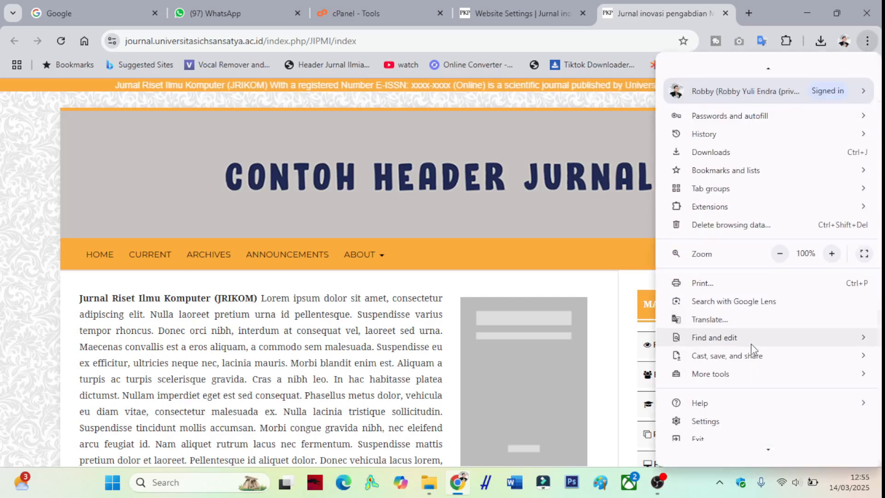
click(705, 432)
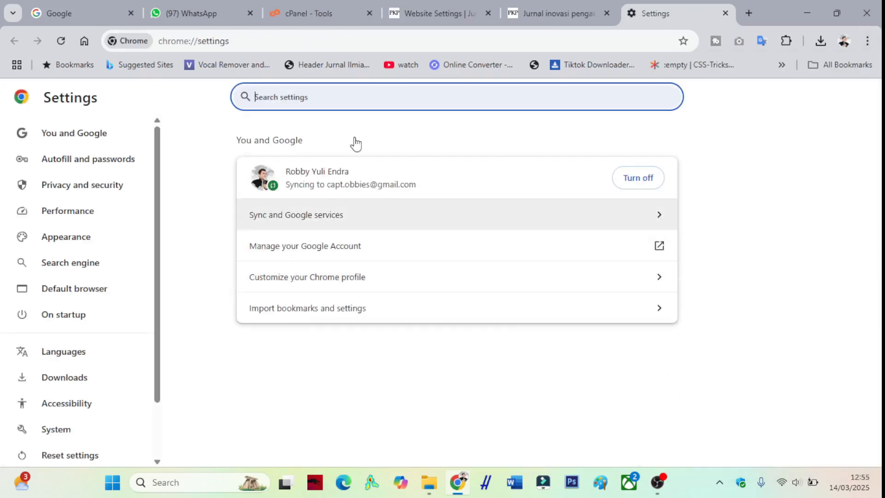
text(cache)
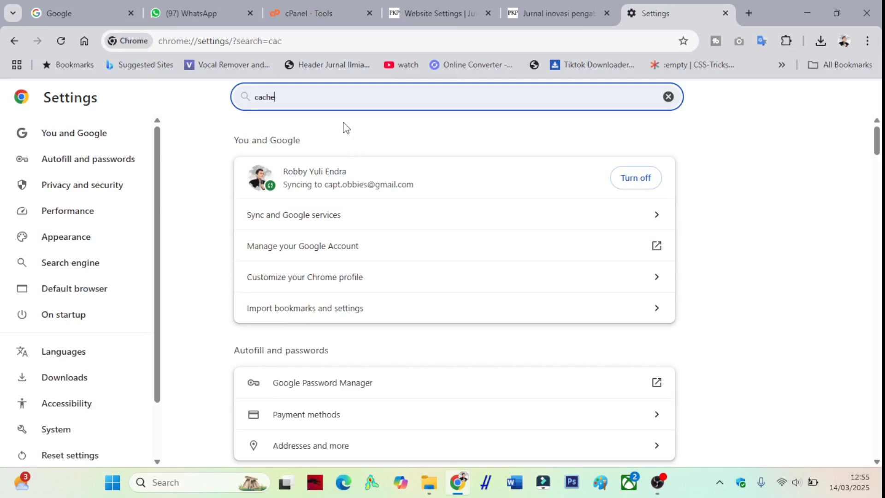
click(311, 184)
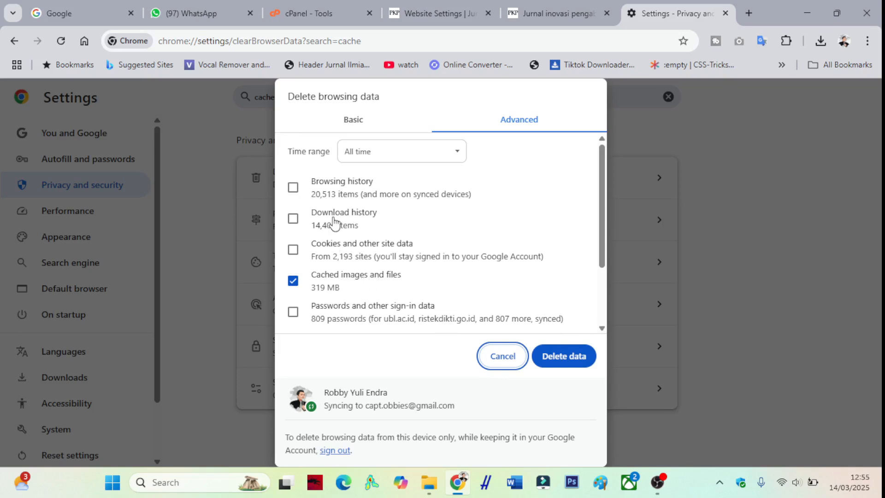
scroll(300, 198, down, 1)
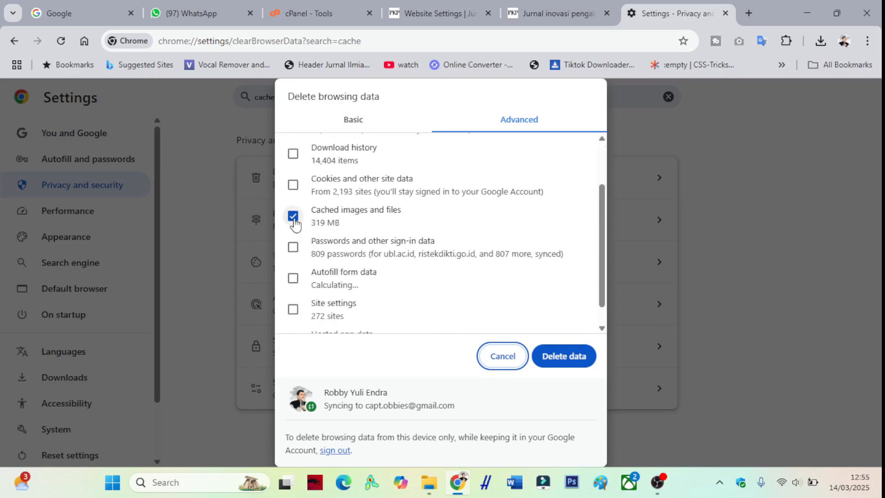
click(561, 349)
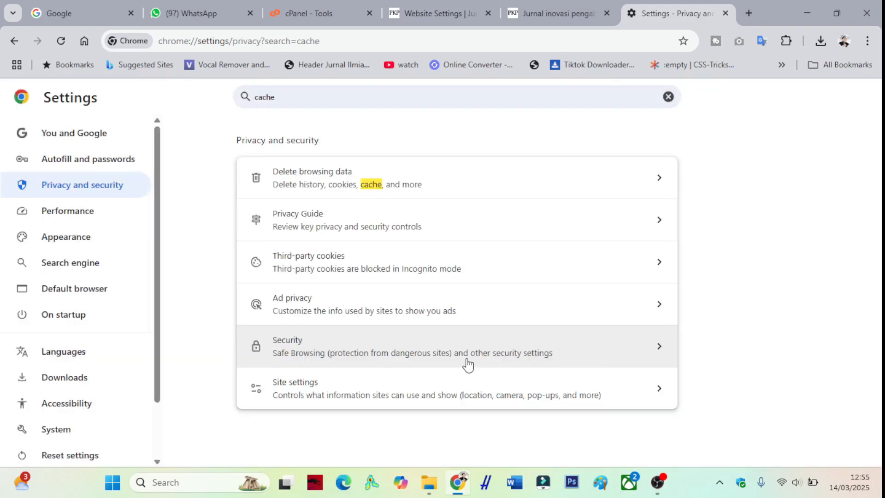
click(574, 14)
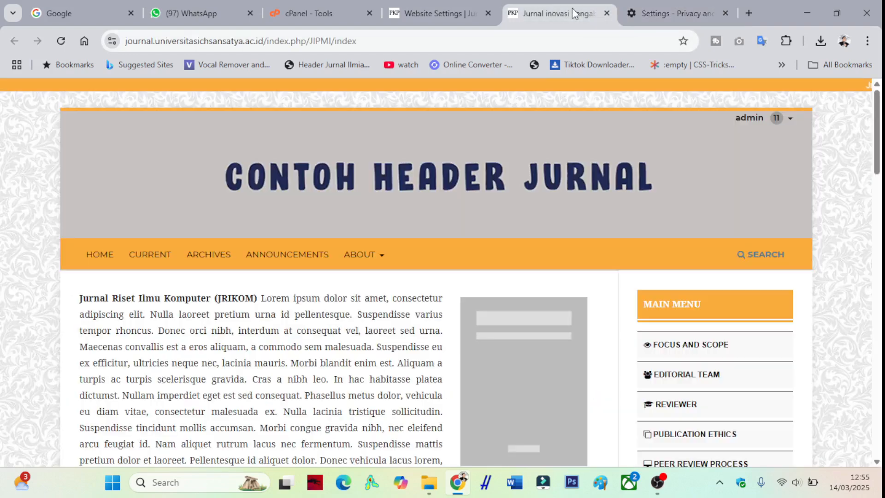
click(61, 41)
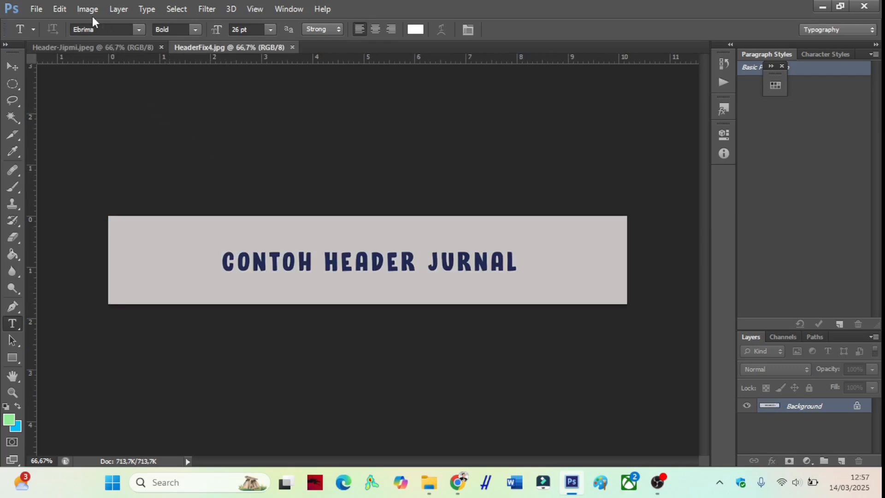
In Photoshop, check the pixel dimensions of HeaderFix4.jpg without changing them
click(90, 11)
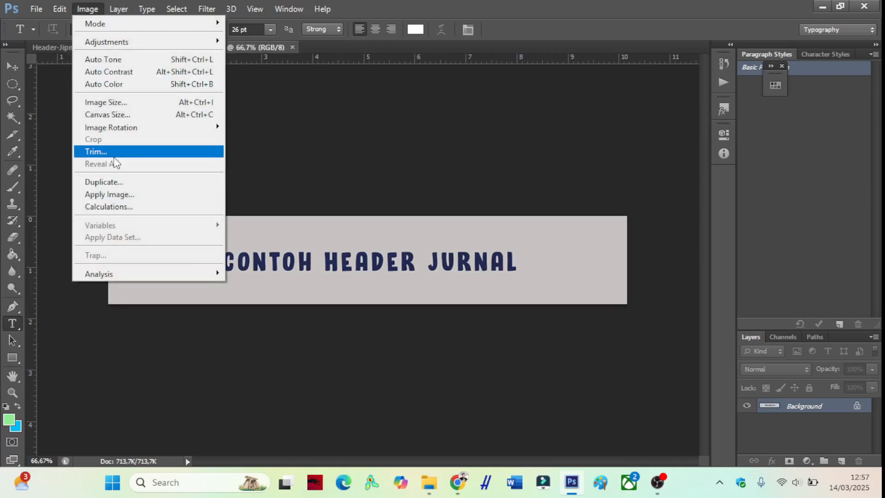
click(139, 108)
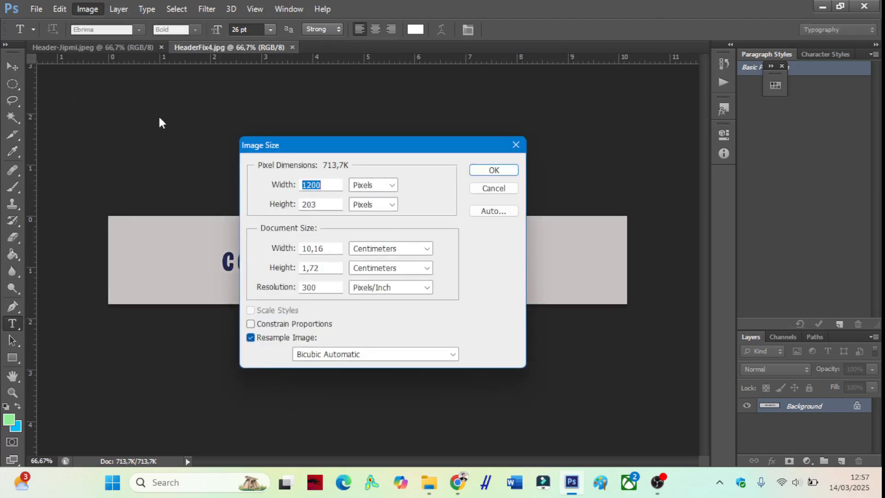
drag(356, 141, 372, 105)
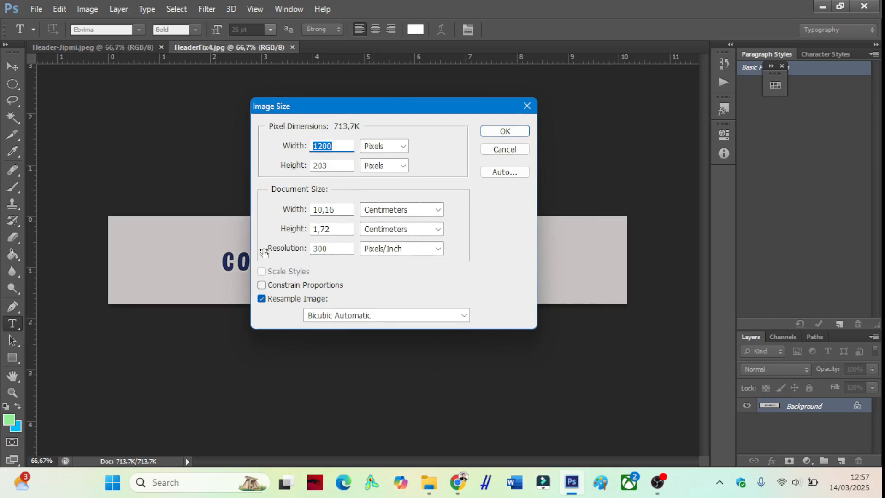
click(509, 154)
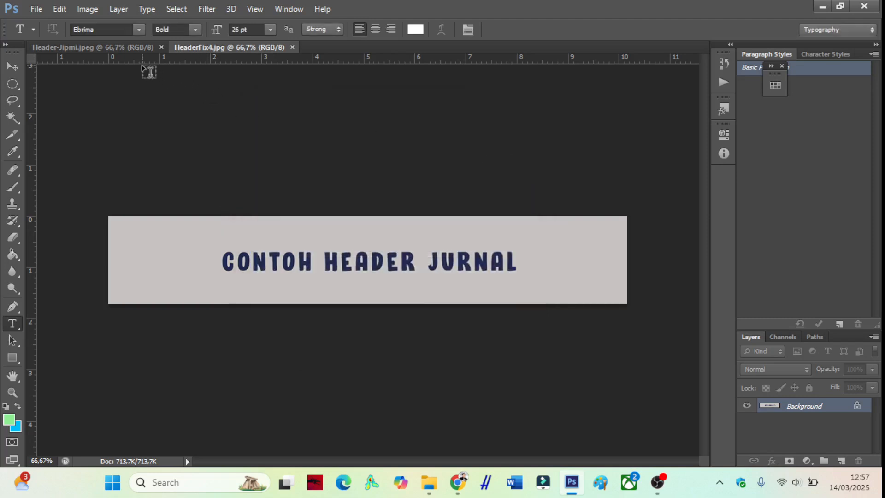
Enter an image size of 1200 by 203 pixels for Header-Jipmi.jpeg
click(106, 47)
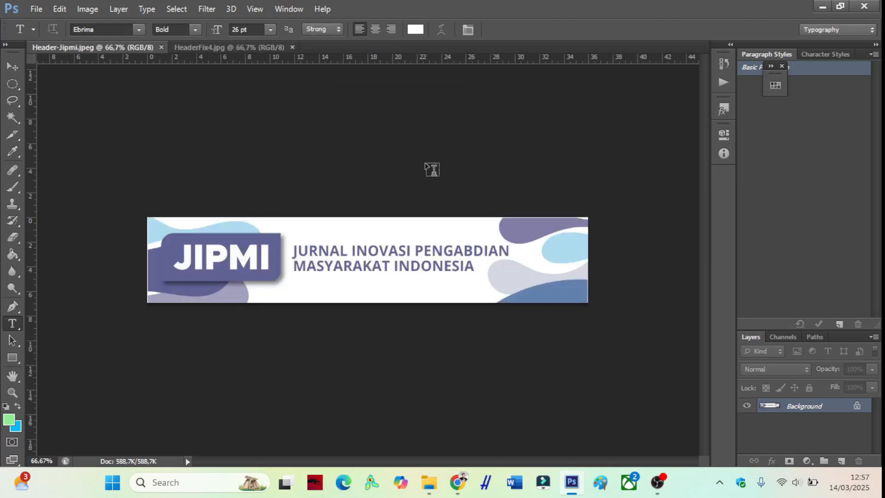
click(92, 10)
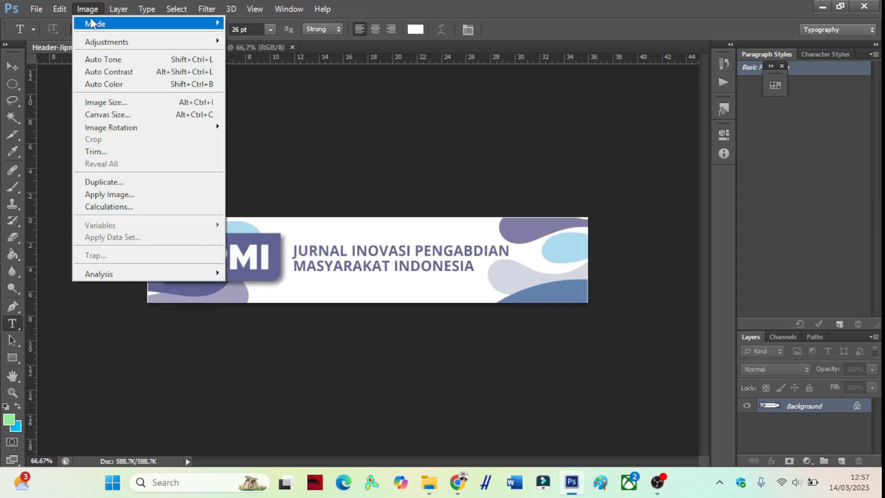
click(96, 103)
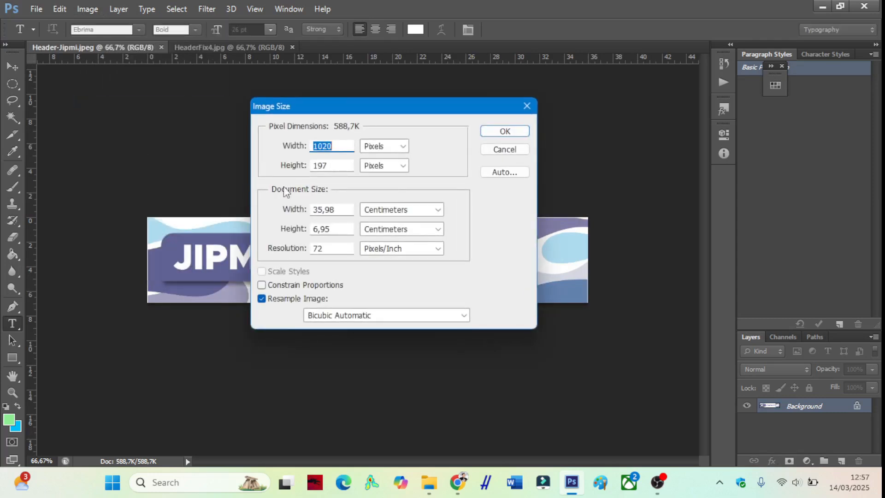
text(1200)
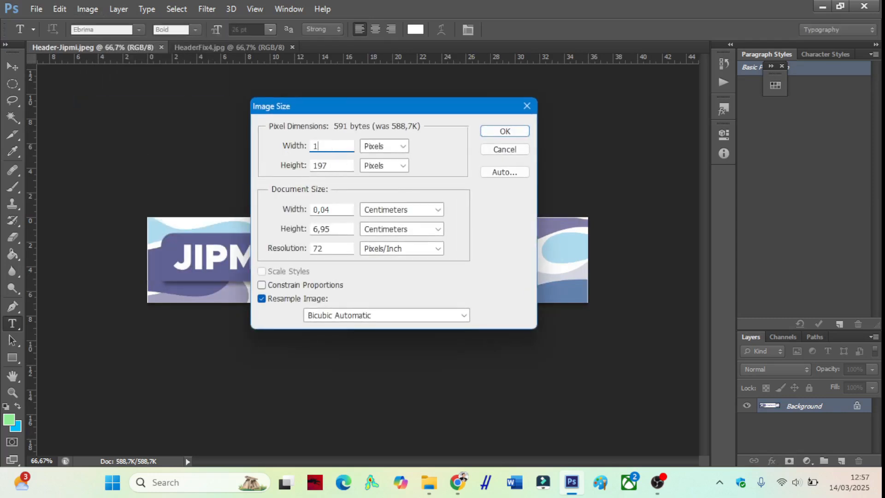
double_click(336, 167)
text(203)
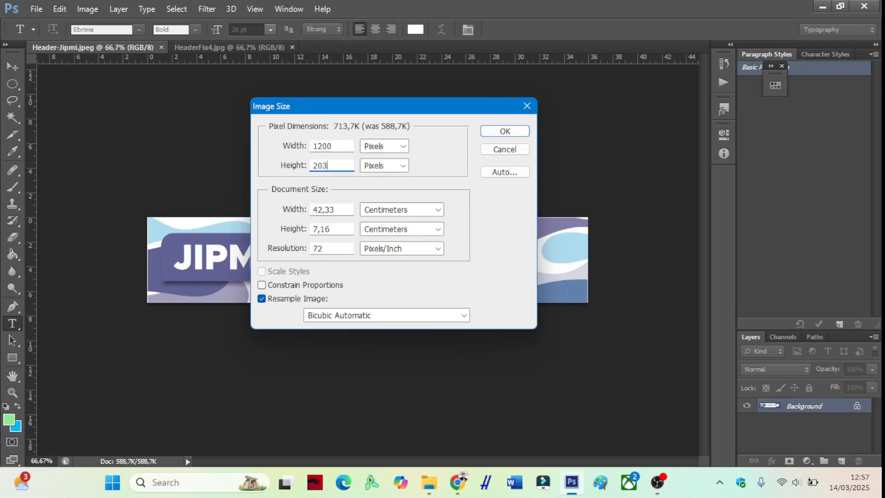
double_click(342, 249)
text(300)
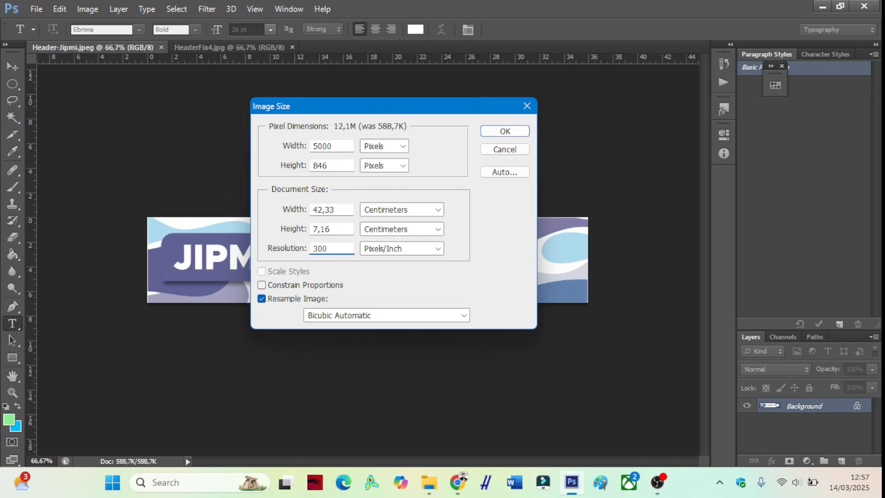
key(ctrl+z)
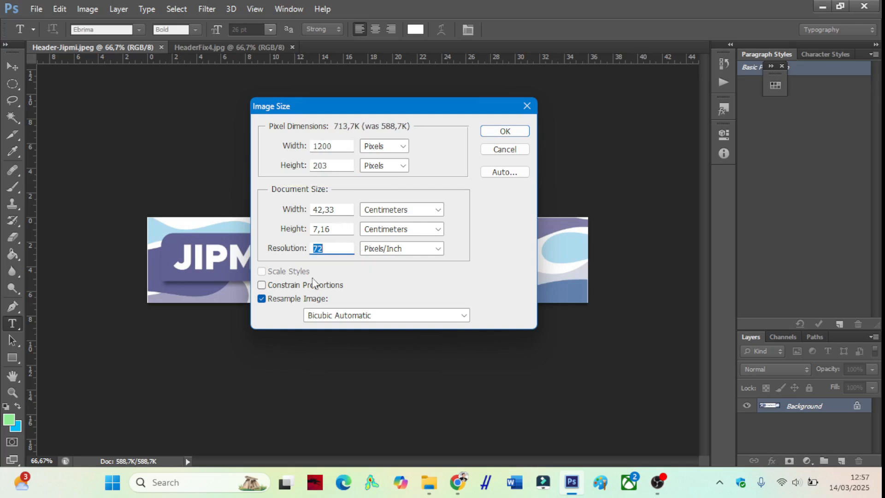
Apply the entered image size to Header-Jipmi.jpeg and save the file
click(514, 130)
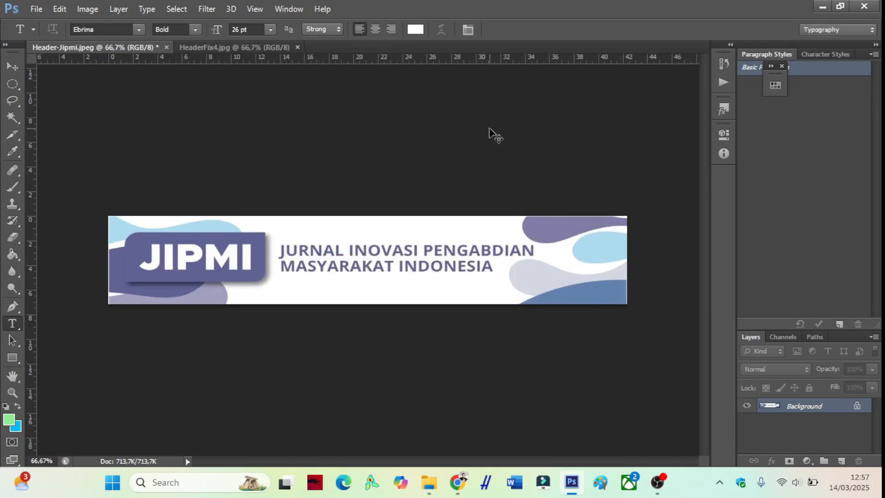
click(29, 8)
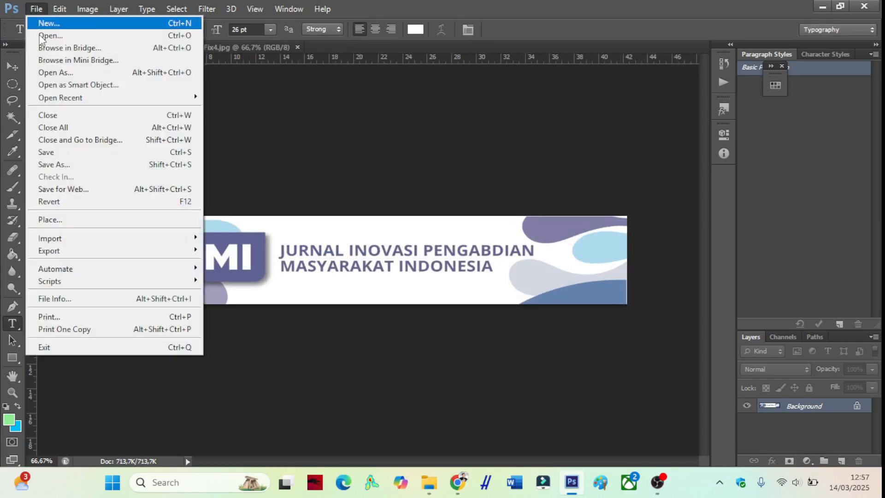
click(72, 152)
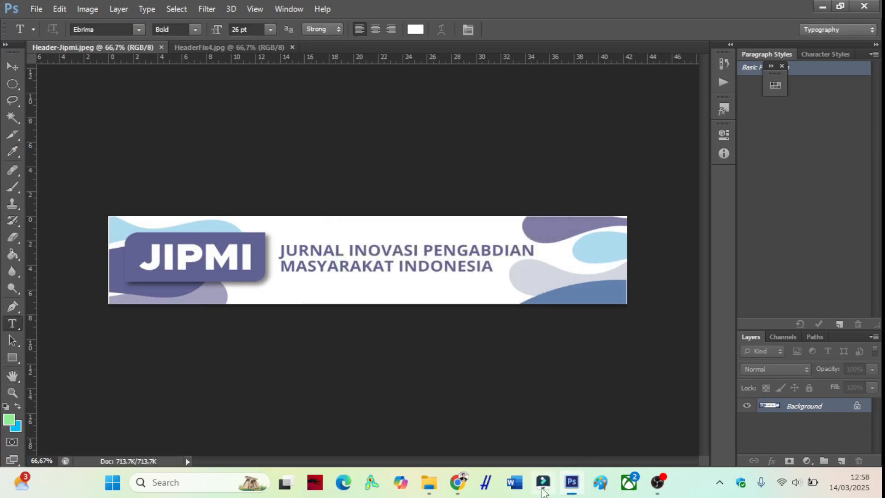
Switch to Chrome and remove the current logo in the journal website's appearance setup
click(458, 488)
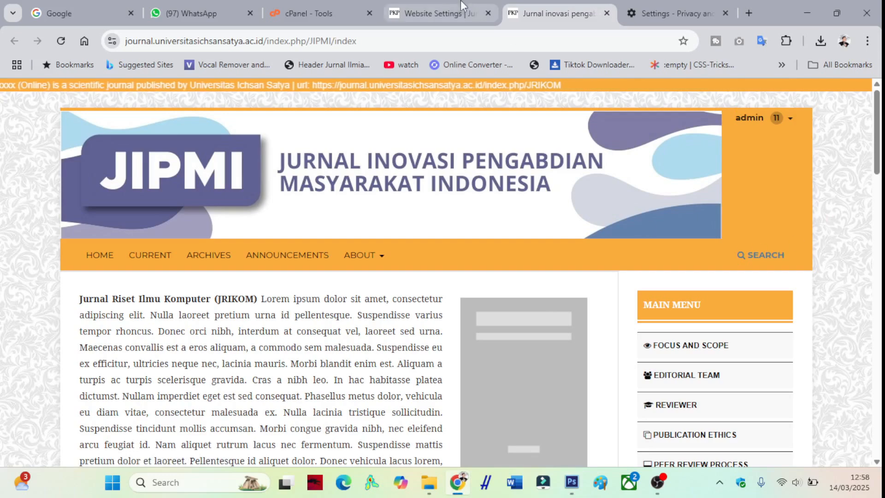
click(440, 13)
scroll(355, 205, up, 15)
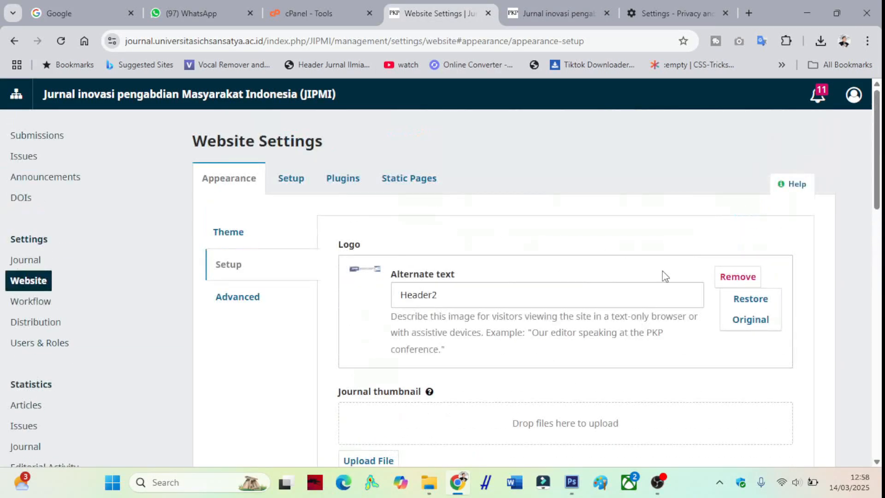
click(736, 277)
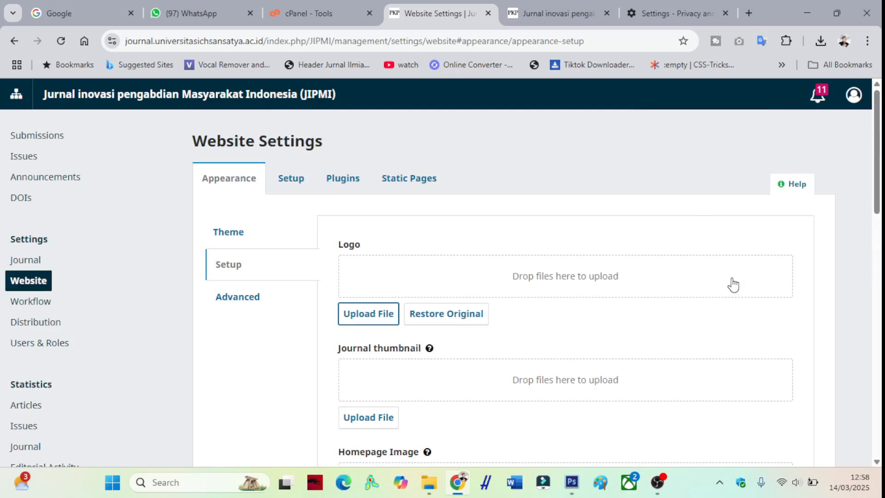
Upload Header-Jipmi.jpeg from the Downloads folder as the journal's logo
click(427, 491)
click(158, 153)
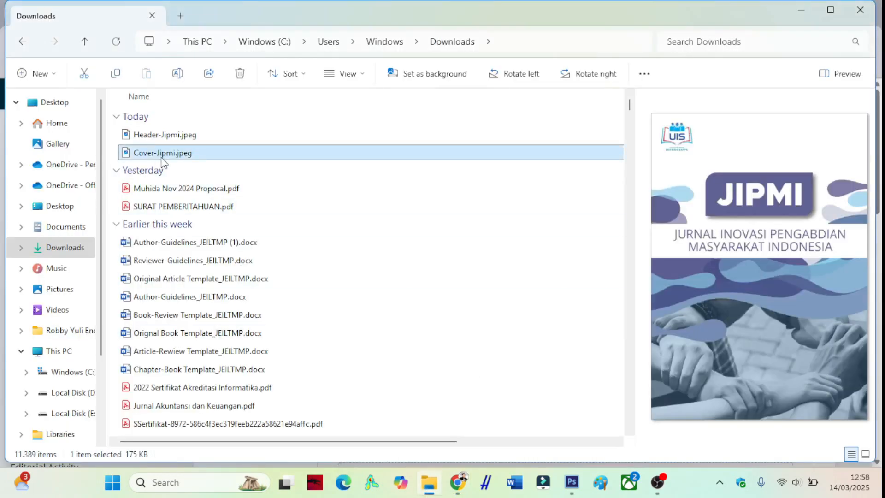
drag(159, 153, 436, 268)
click(166, 135)
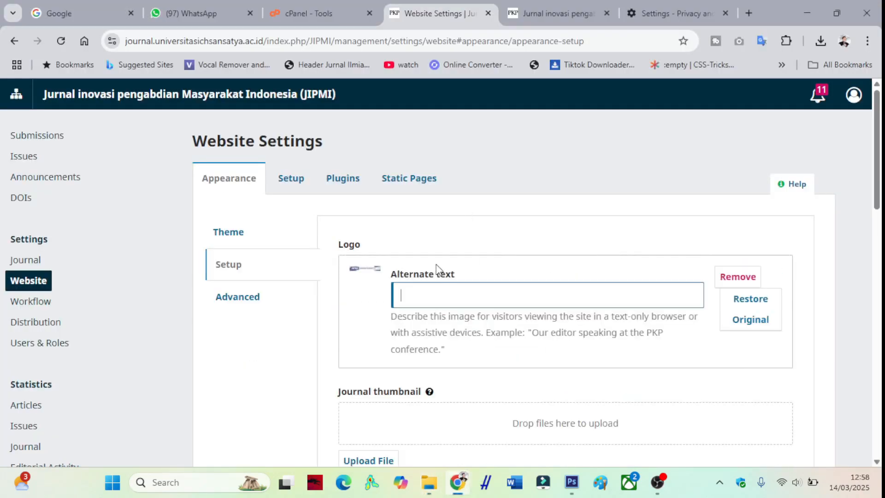
Set the uploaded logo's alternate text to "header2" and save the appearance setup
text(Hea)
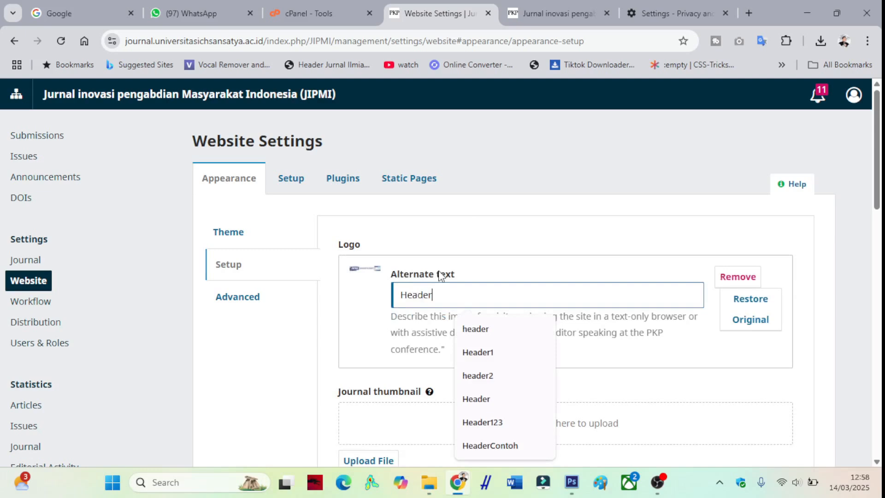
text(der)
click(477, 375)
scroll(488, 360, down, 10)
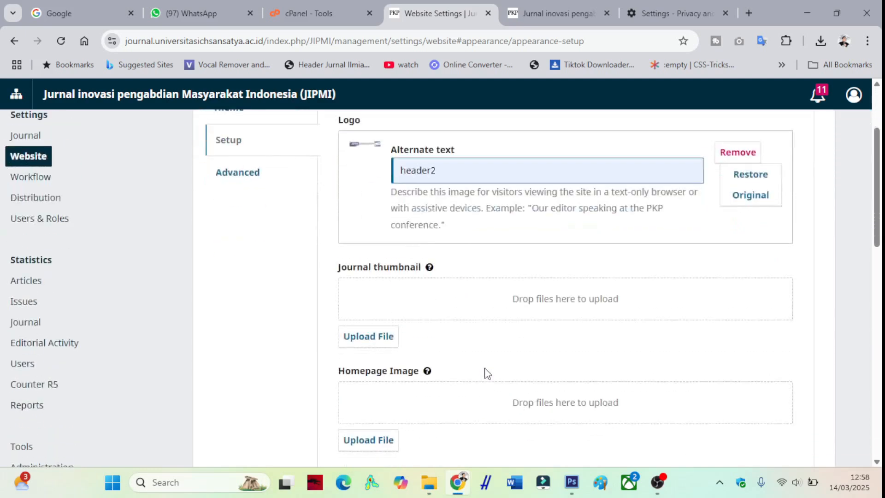
scroll(488, 360, down, 10)
click(786, 408)
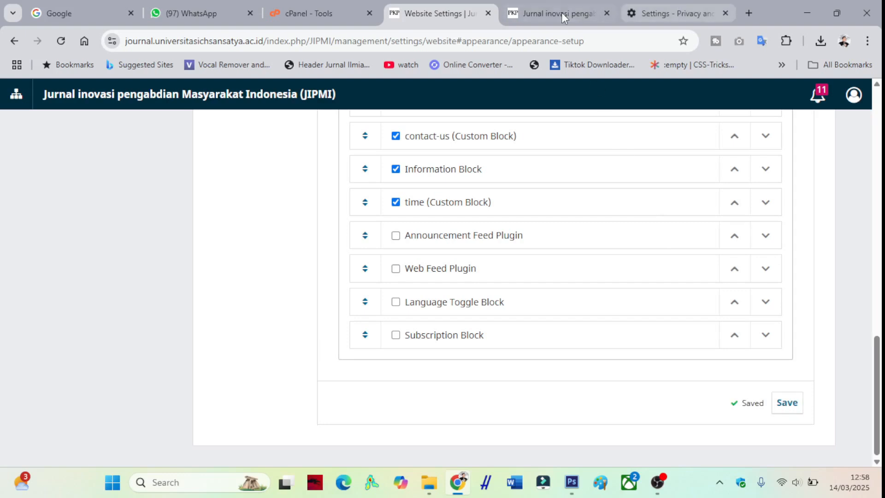
Delete the browser's cached images and files for all time, and reload the journal's public homepage to check its header
click(561, 12)
click(61, 42)
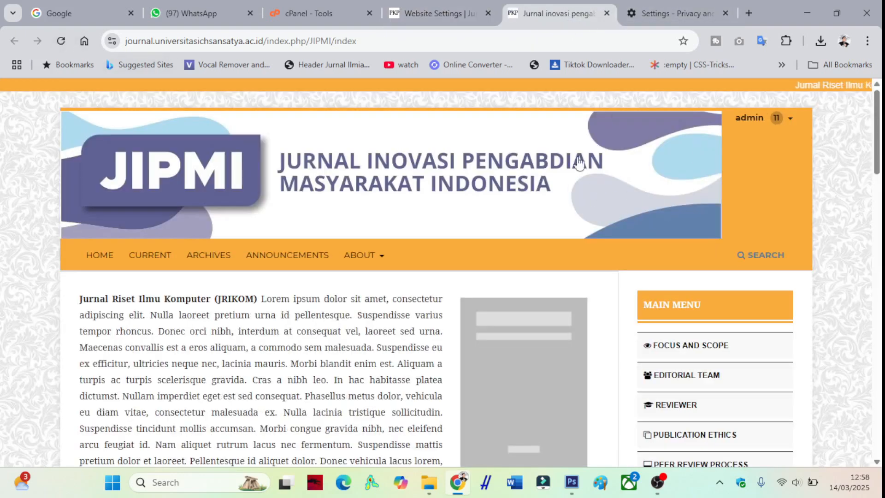
click(665, 2)
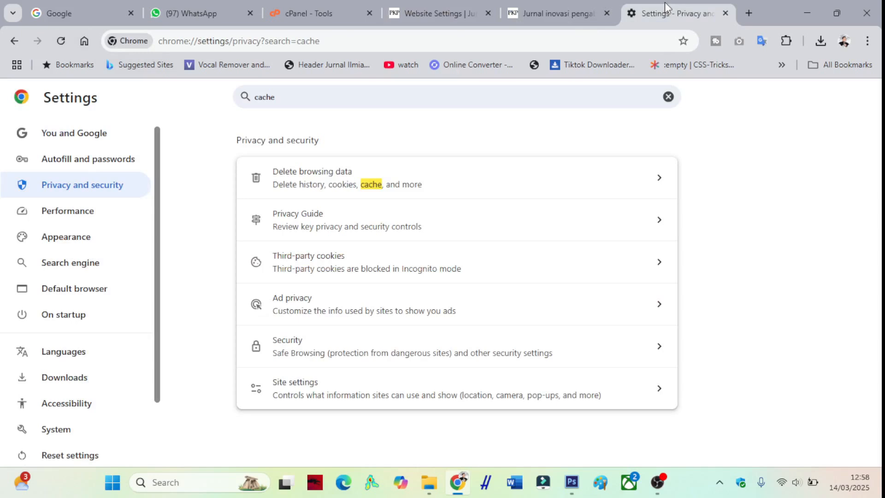
click(291, 189)
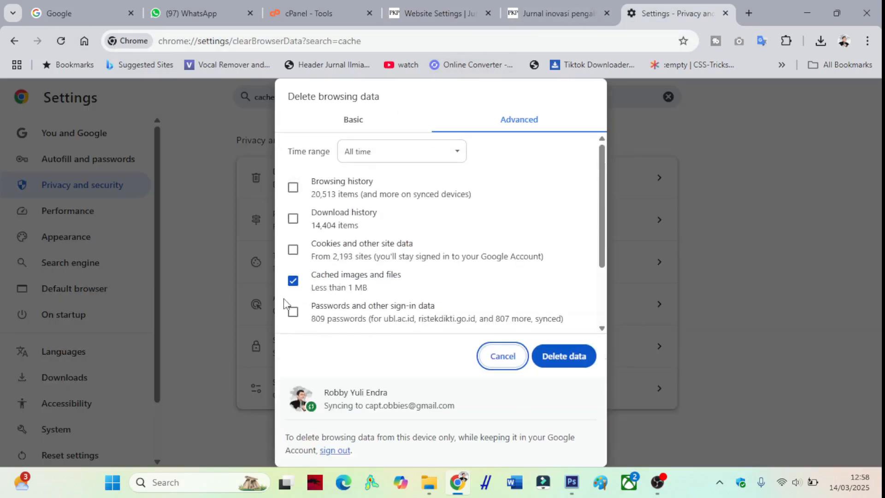
click(559, 365)
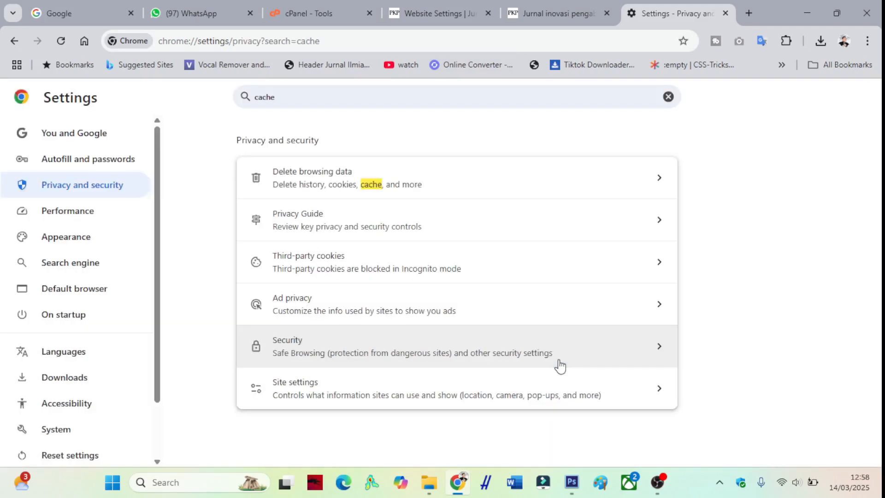
click(542, 18)
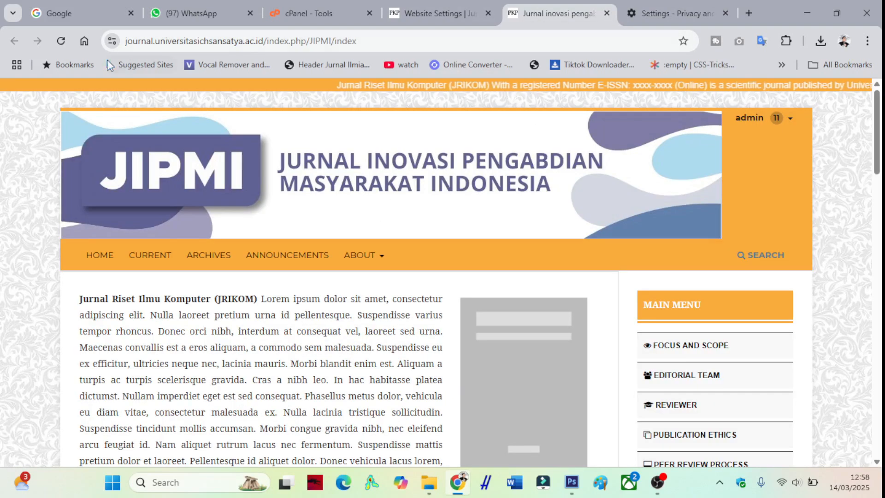
click(60, 42)
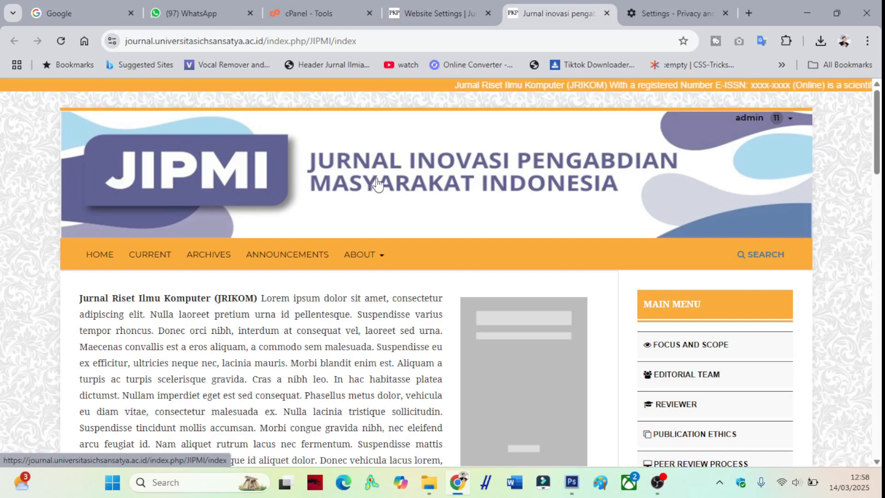
Copy the site's root address from the website settings page and open journal.universitasichsansatya.ac.id in a new tab
click(441, 18)
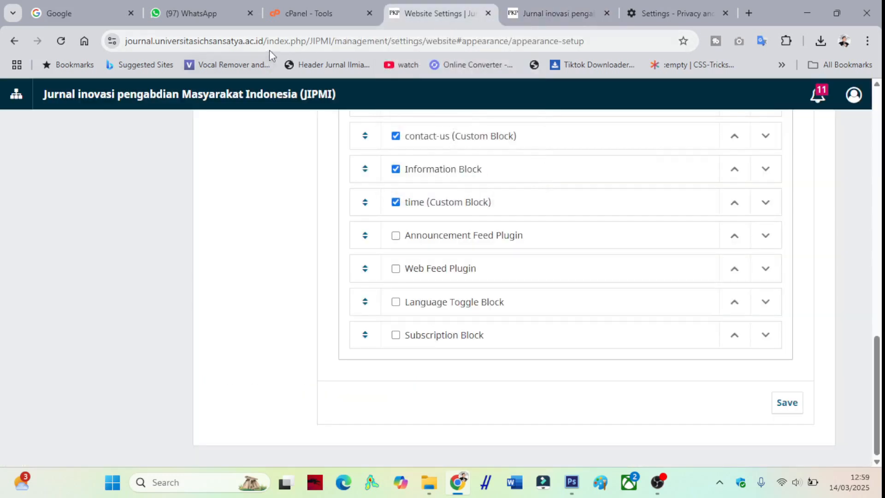
drag(266, 42, 65, 56)
key(ctrl+c)
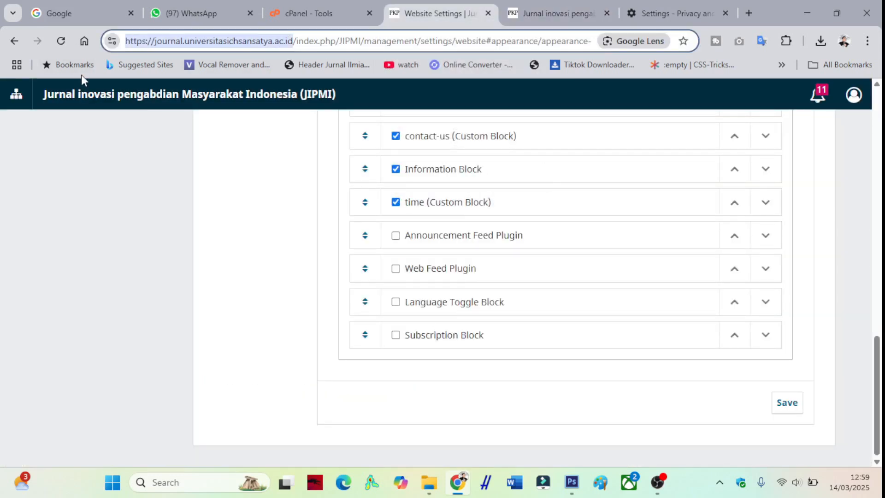
click(748, 13)
key(ctrl+v)
key(Return)
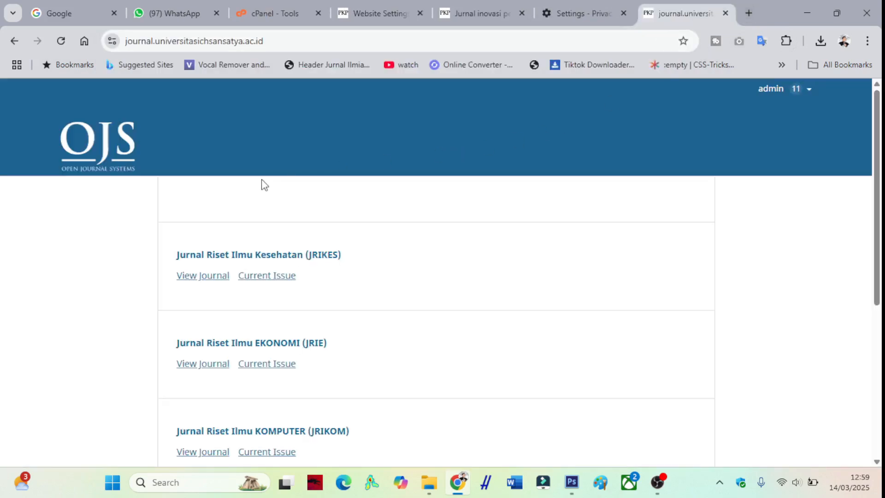
Look through the site's list of journals and highlight the Jurnal inovasi pengabdian Masyarakat Indonesia (JIPMI) title
scroll(235, 168, down, 1)
scroll(226, 166, up, 2)
scroll(253, 199, down, 1)
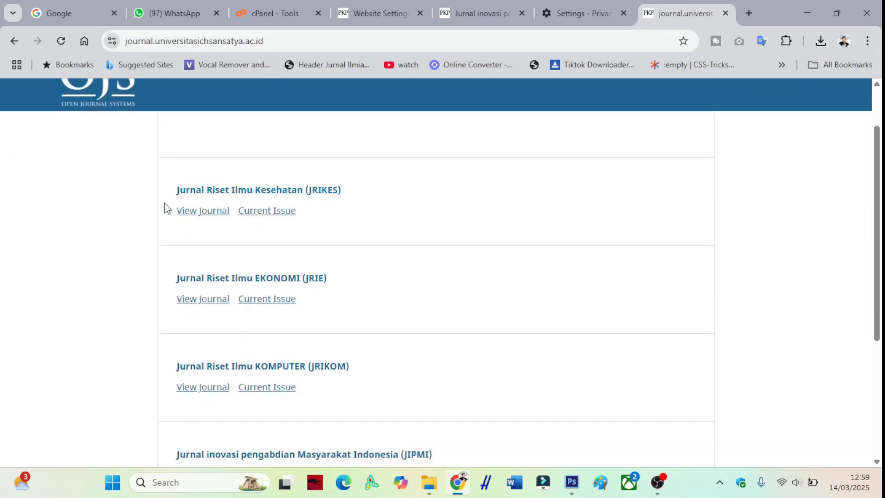
scroll(198, 205, down, 2)
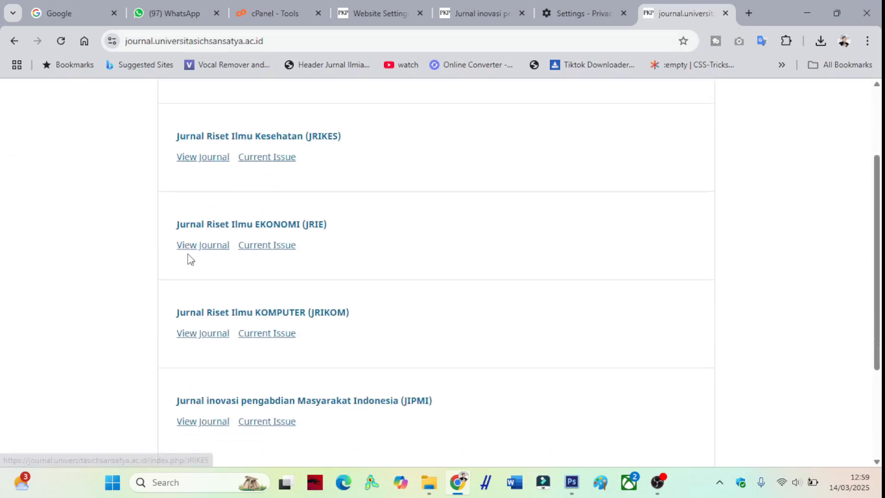
scroll(202, 321, up, 2)
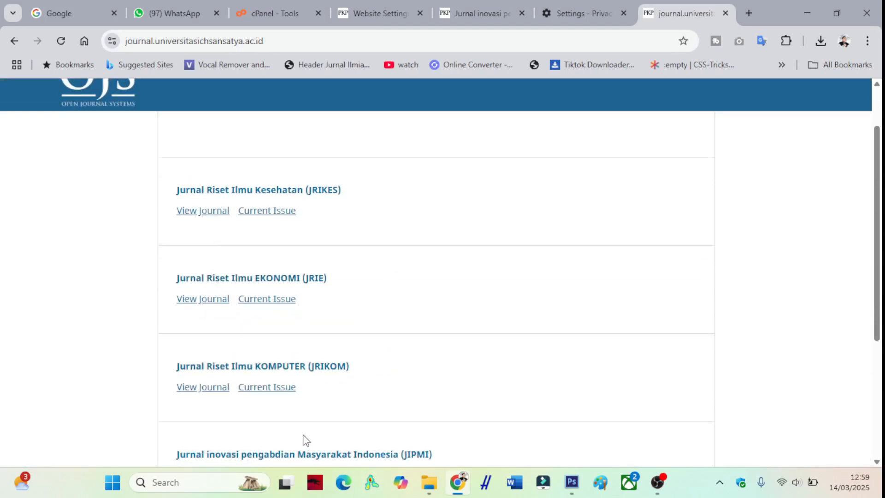
scroll(300, 424, down, 1)
scroll(313, 323, up, 1)
scroll(317, 288, down, 2)
scroll(317, 288, down, 1)
drag(461, 328, 164, 337)
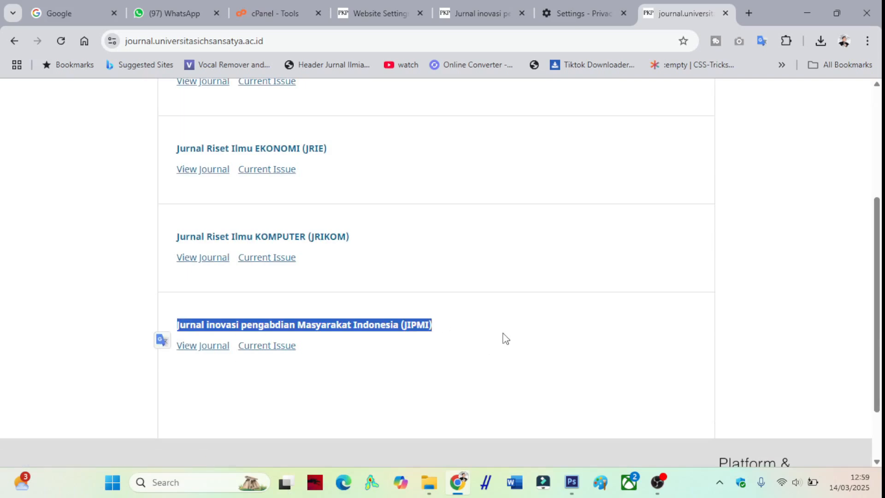
Reload the JIPMI website settings and open the appearance setup with the logo options
click(380, 14)
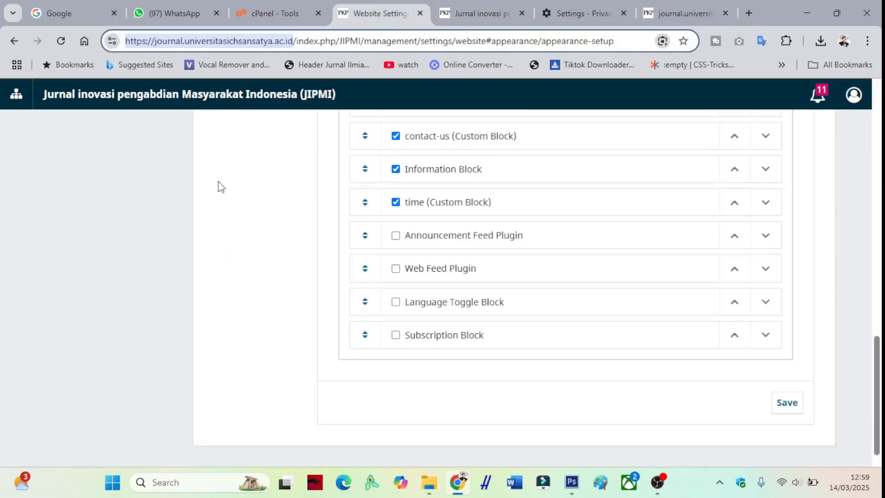
scroll(249, 173, up, 15)
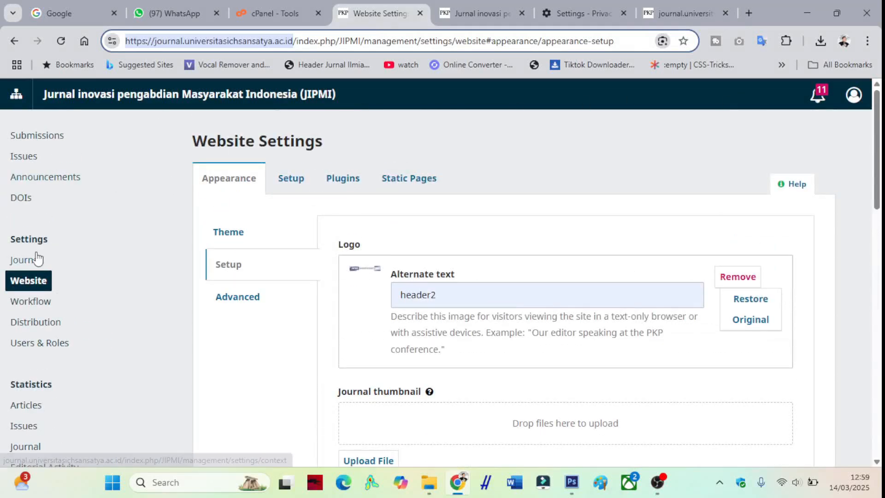
click(37, 282)
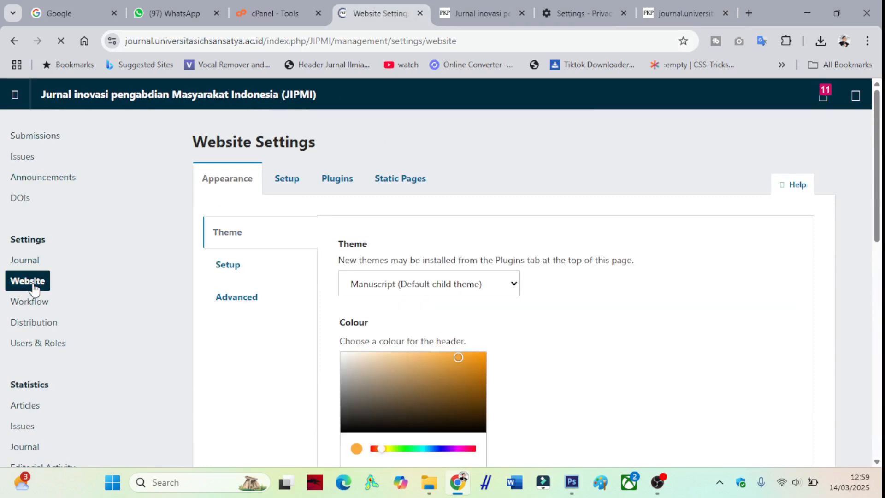
click(249, 266)
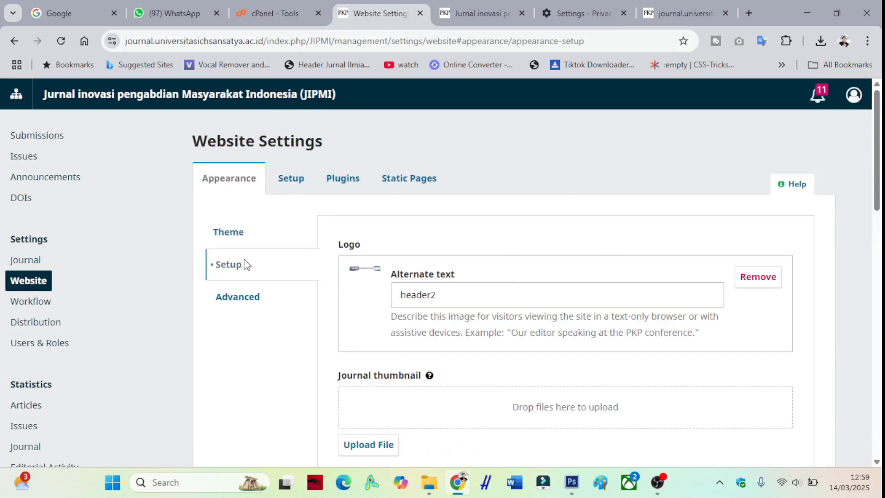
Upload Cover-Jipmi.jpeg from the Downloads folder as the journal thumbnail
scroll(353, 241, down, 2)
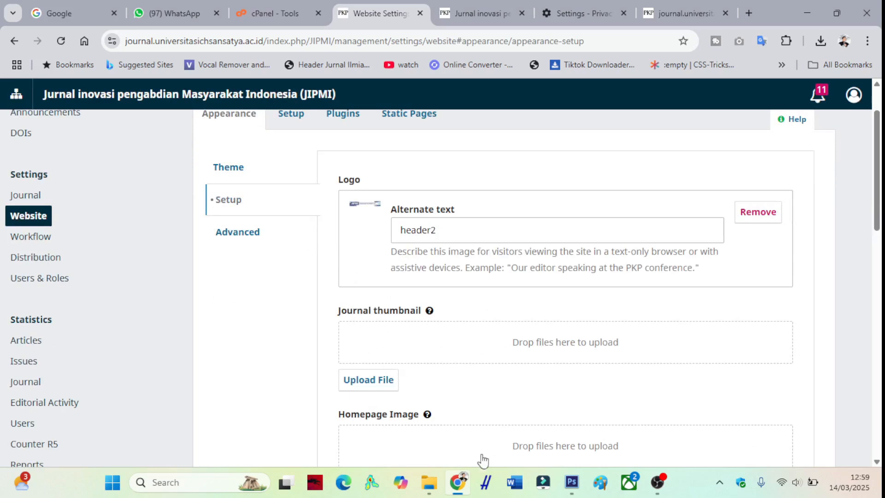
click(429, 484)
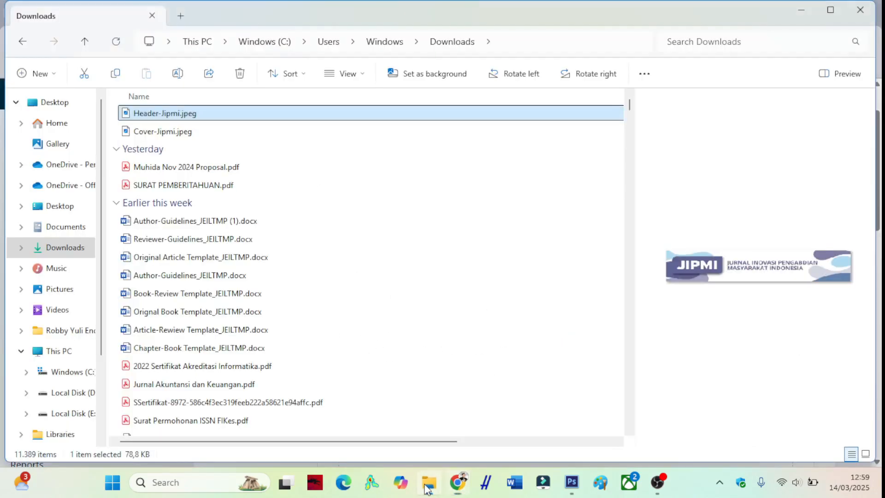
click(170, 131)
drag(159, 140, 458, 343)
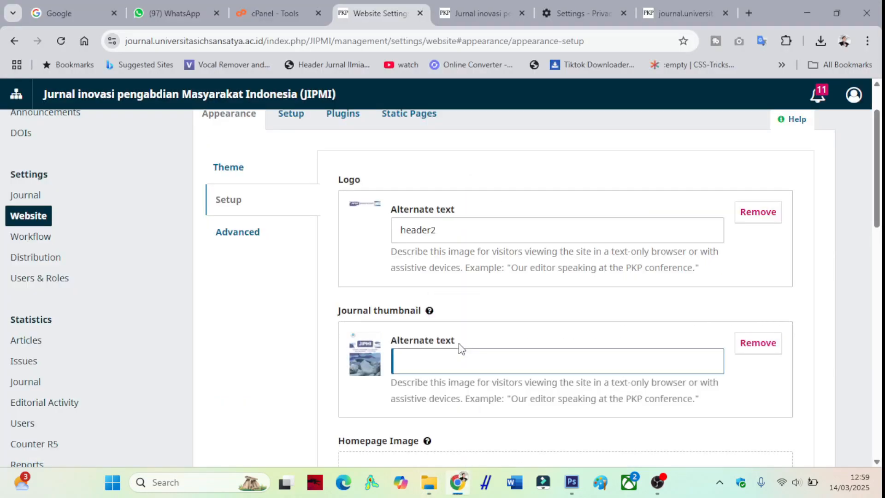
Set the journal thumbnail's alternate text to thumbnail1 and save the appearance setup
text(thu)
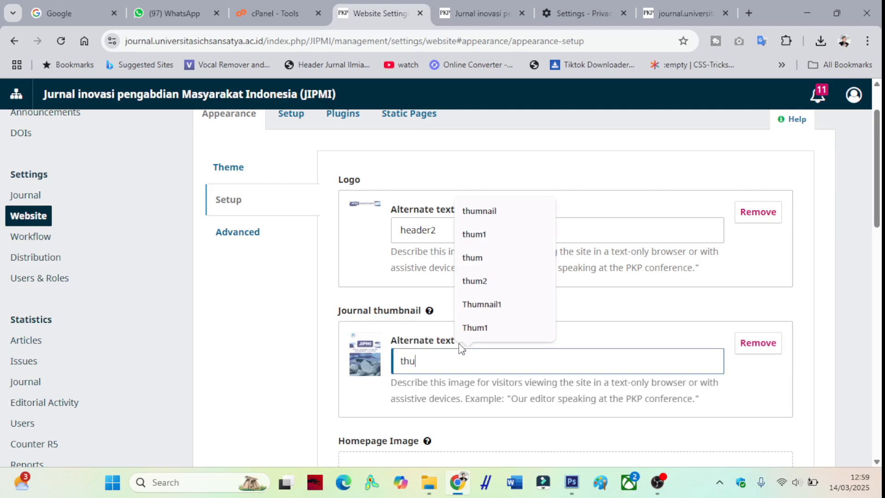
text(mn)
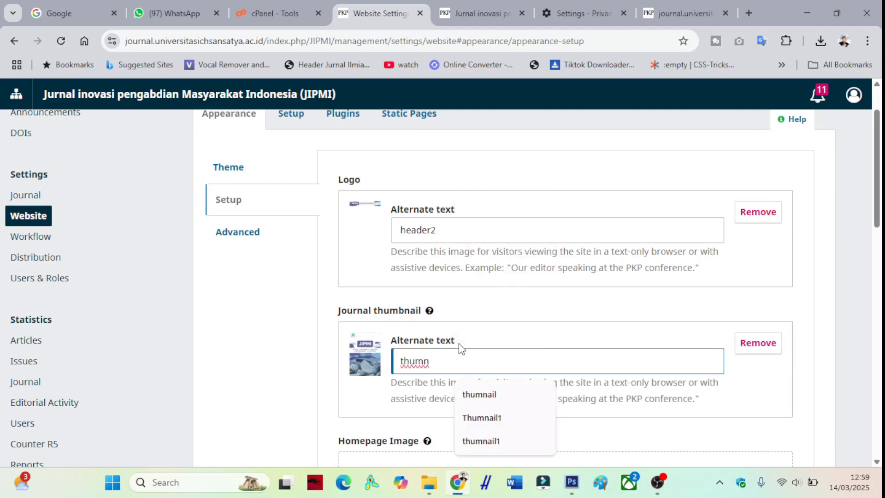
key(BackSpace)
text(b)
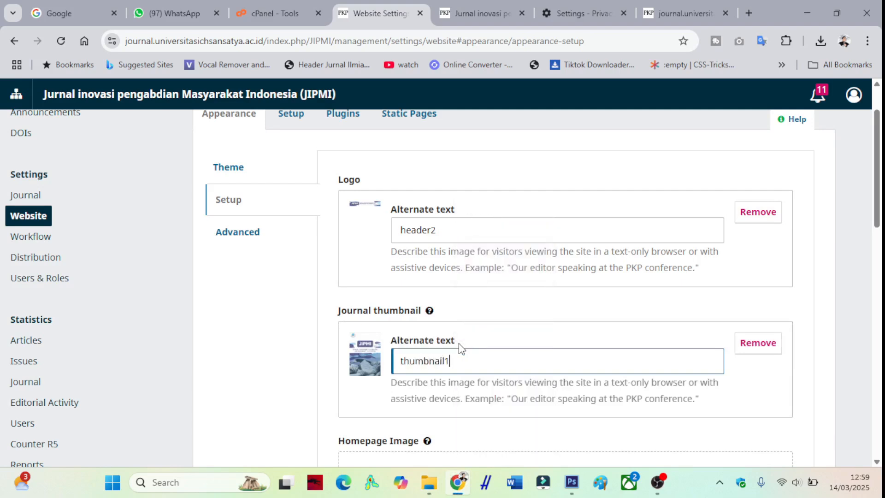
text(nail1)
scroll(460, 348, down, 15)
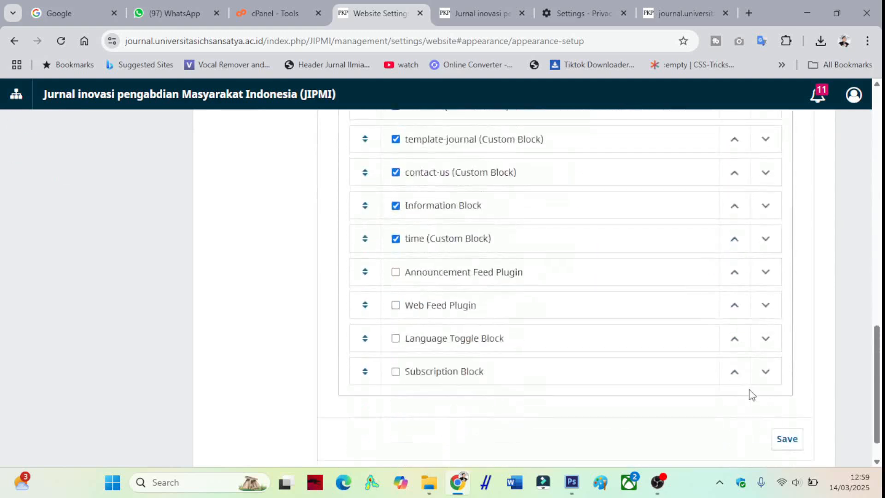
click(787, 403)
Check the JIPMI cover thumbnail in the site's list of journals and compare it with the other journals' entries
scroll(451, 405, up, 10)
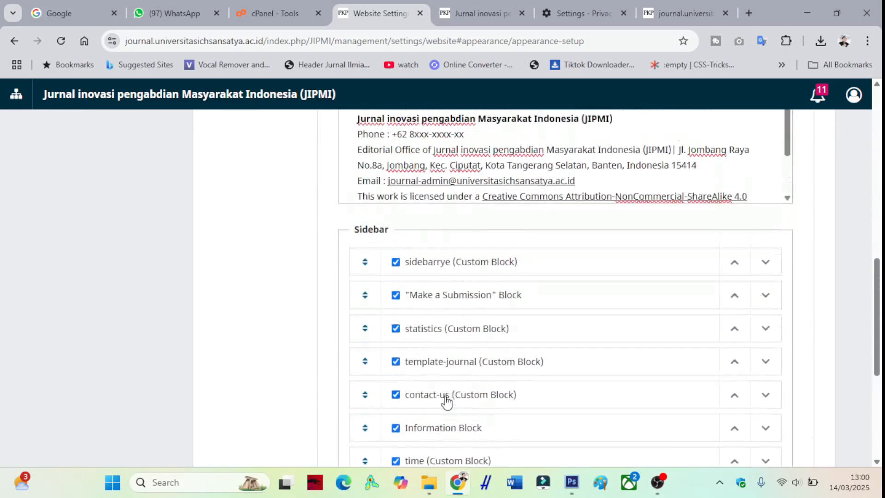
scroll(449, 384, up, 3)
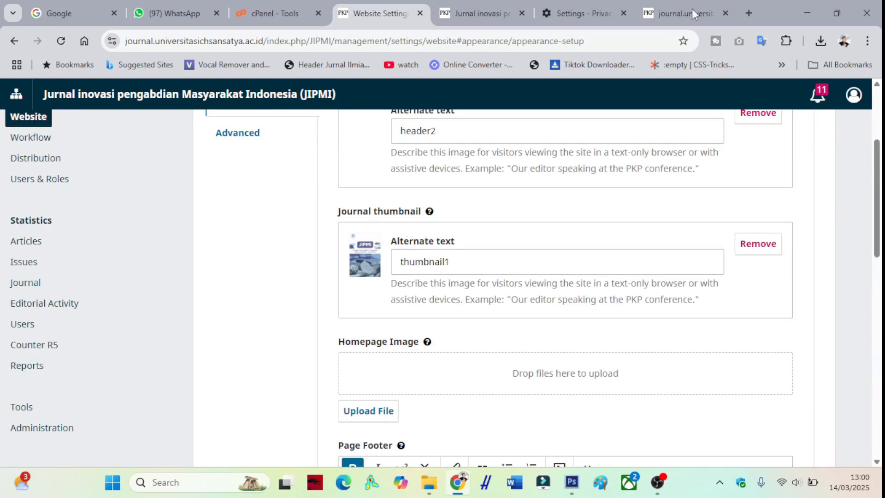
click(676, 7)
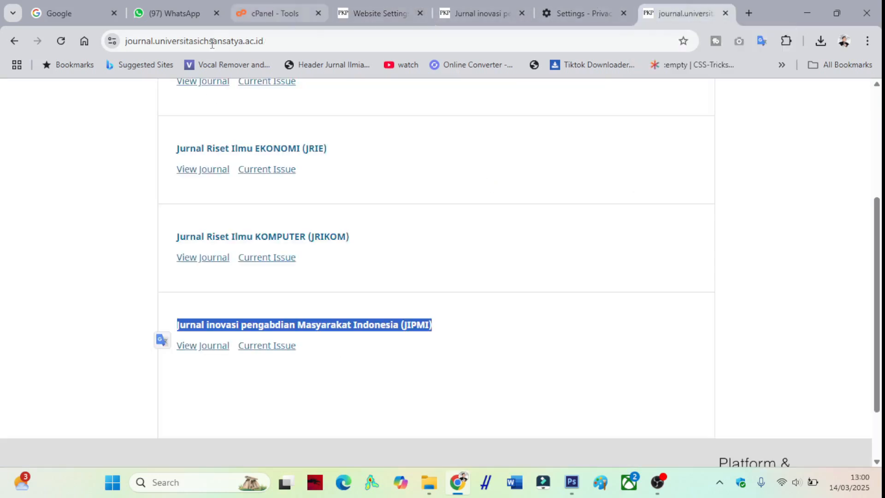
scroll(250, 156, up, 3)
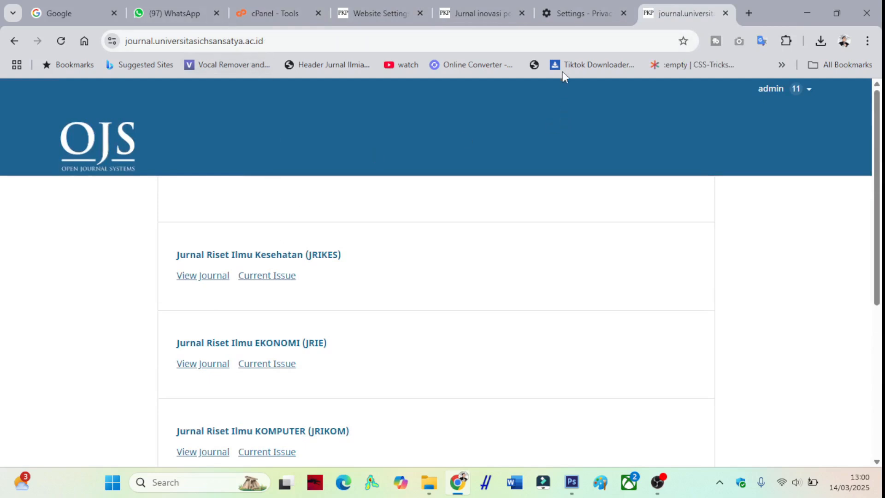
click(495, 7)
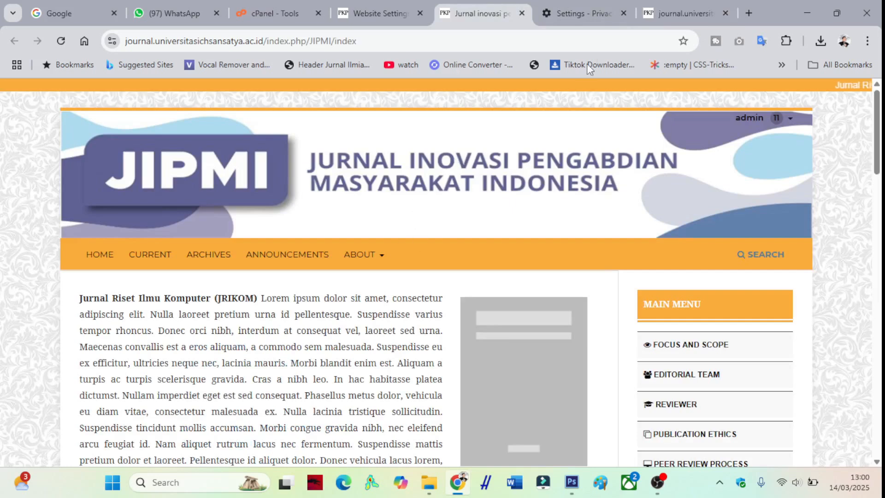
click(653, 18)
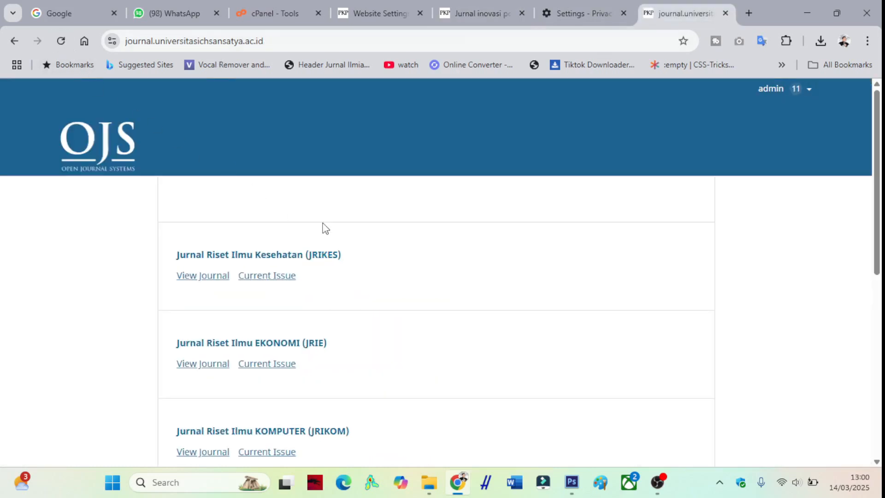
scroll(322, 228, down, 5)
scroll(323, 235, down, 2)
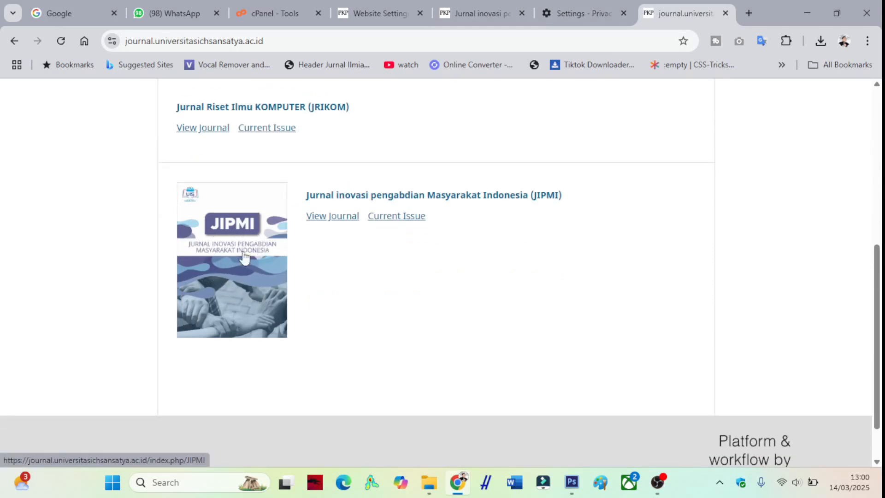
scroll(227, 318, up, 4)
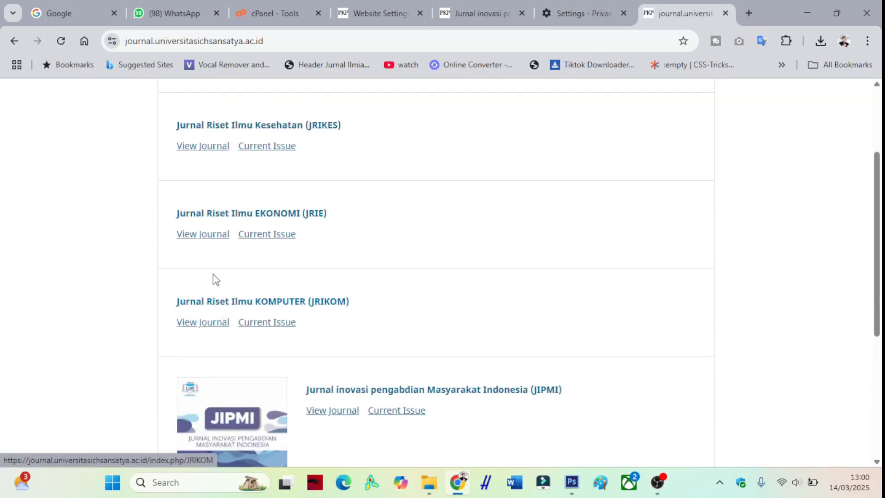
scroll(227, 238, up, 3)
scroll(227, 251, down, 7)
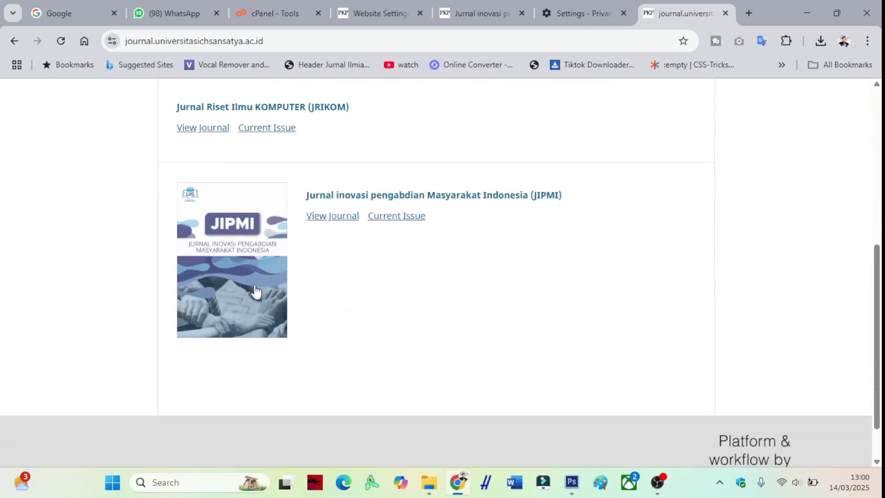
Examine the JIPMI homepage's introduction text, placeholder cover image and journal information table
click(489, 15)
scroll(52, 256, down, 1)
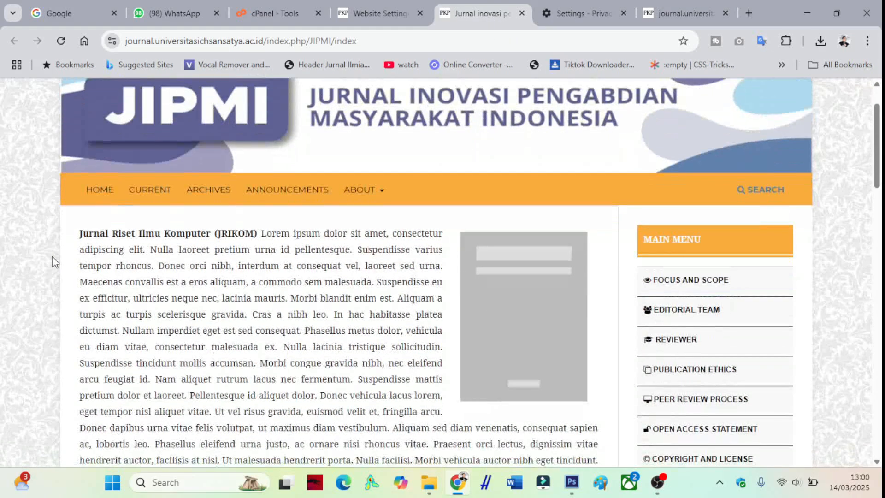
scroll(52, 256, down, 1)
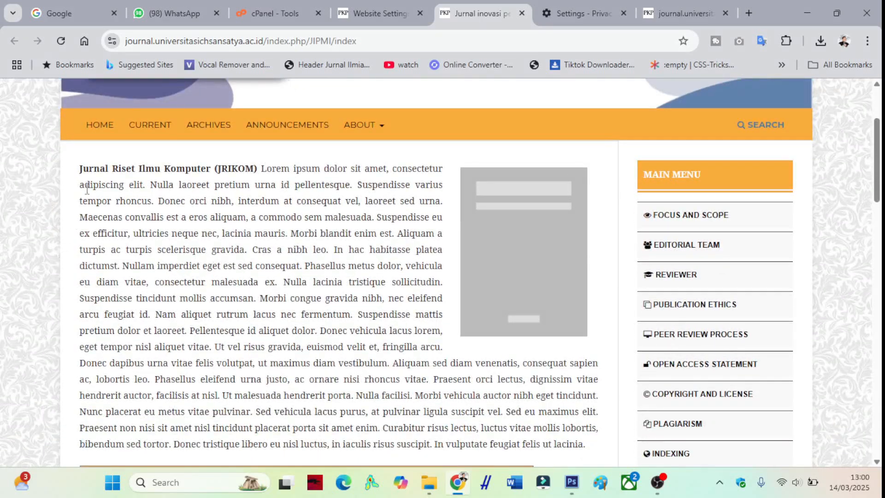
scroll(620, 233, down, 2)
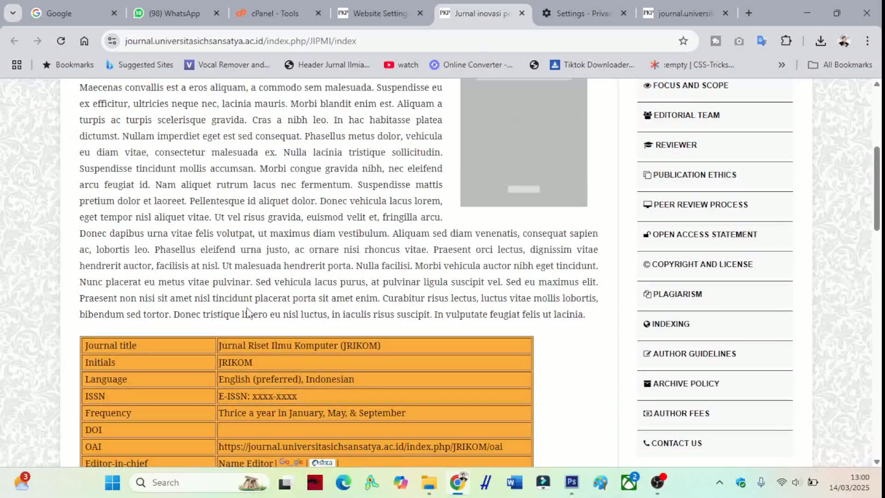
scroll(232, 311, up, 2)
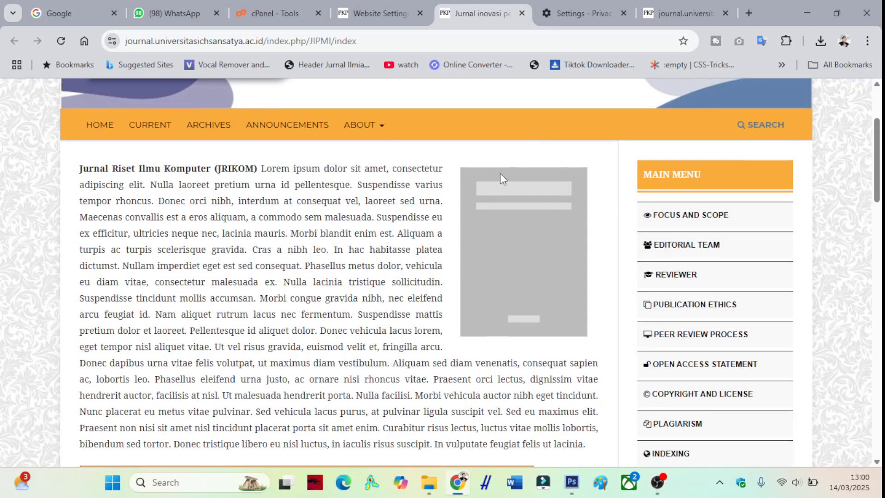
scroll(528, 247, down, 5)
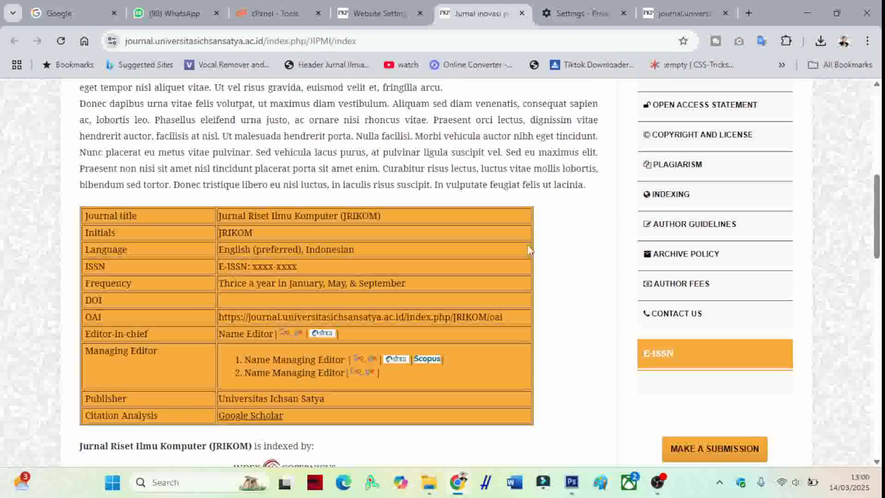
scroll(529, 249, up, 10)
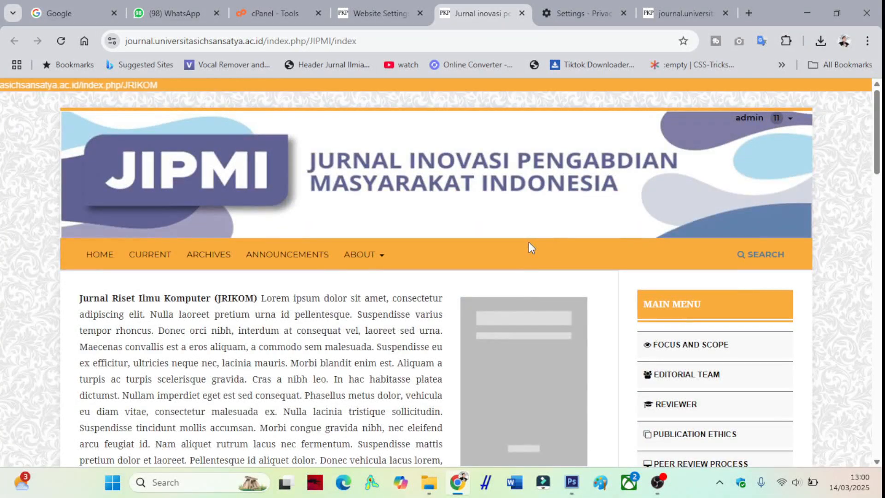
scroll(529, 241, down, 2)
scroll(529, 240, down, 1)
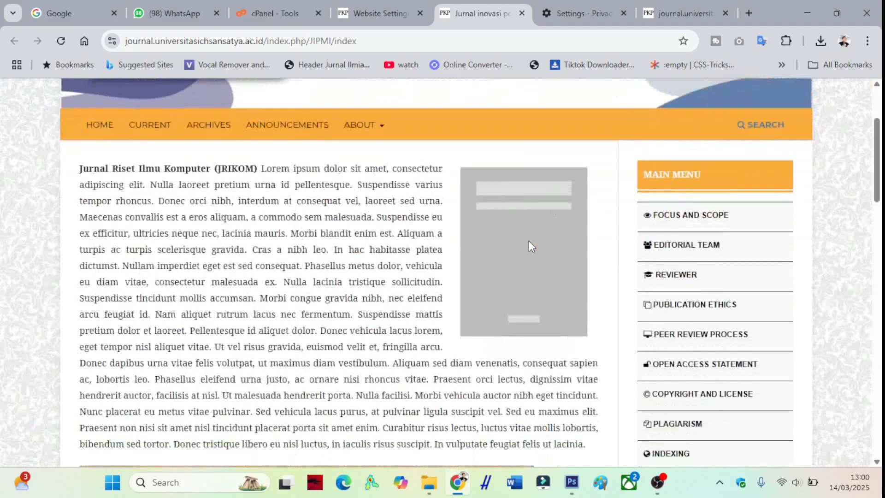
Open the advanced appearance settings of the JIPMI website and find the Additional Content editor
click(375, 13)
scroll(343, 188, up, 1)
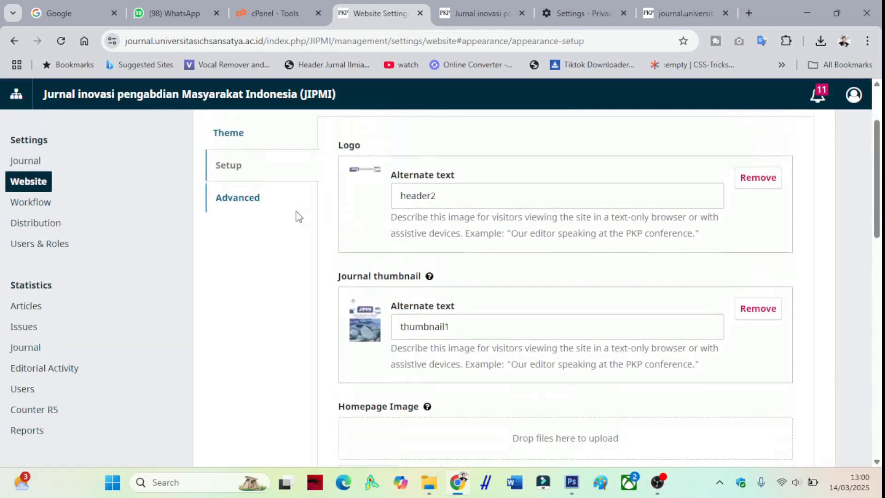
click(255, 203)
scroll(356, 237, down, 3)
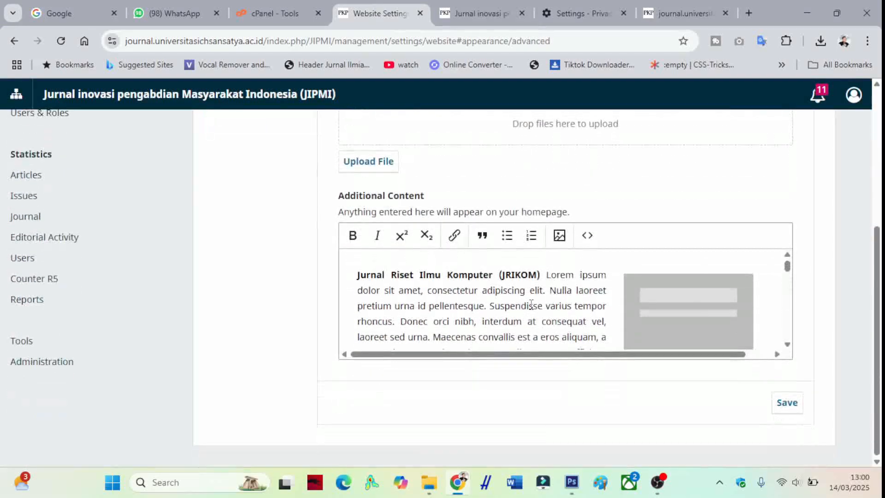
scroll(682, 312, down, 2)
scroll(681, 310, up, 2)
Try to replace the grey placeholder cover in Additional Content by uploading a JPEG file from the Downloads folder
click(665, 305)
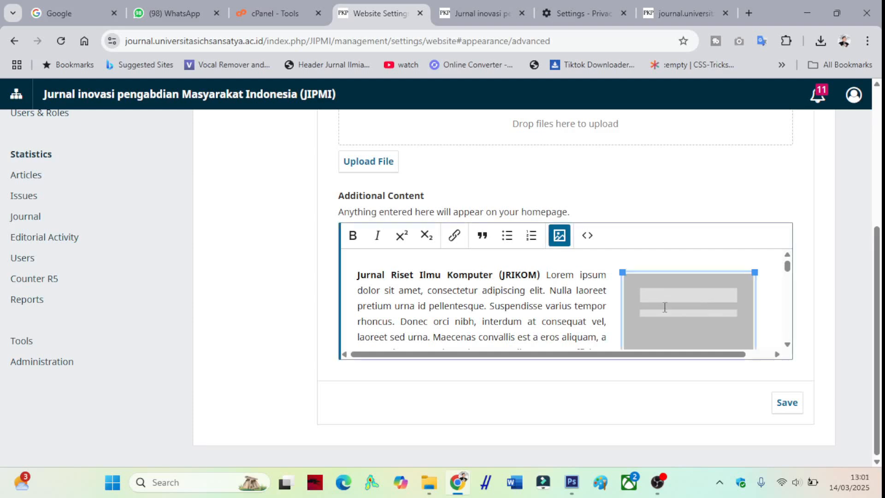
click(558, 238)
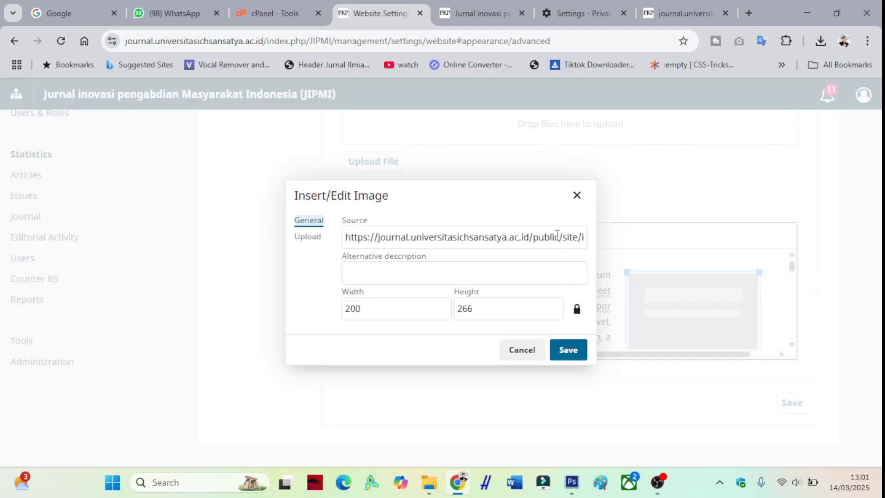
click(308, 238)
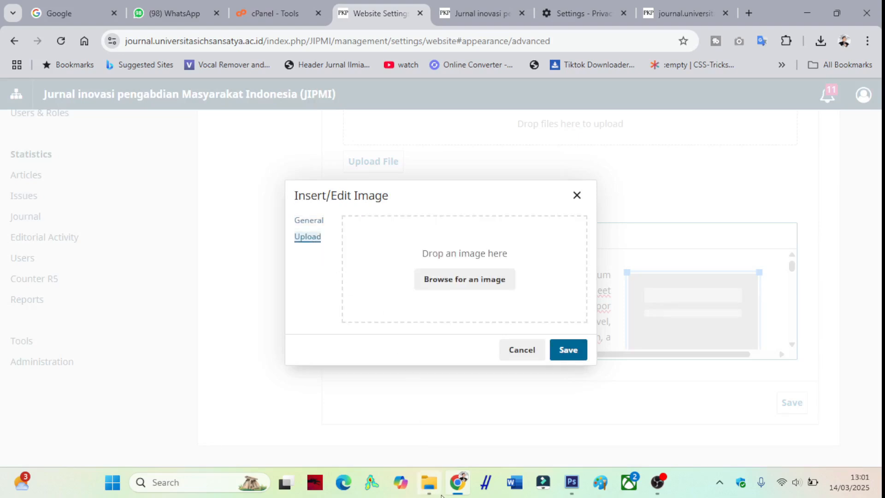
click(429, 483)
drag(177, 110, 433, 306)
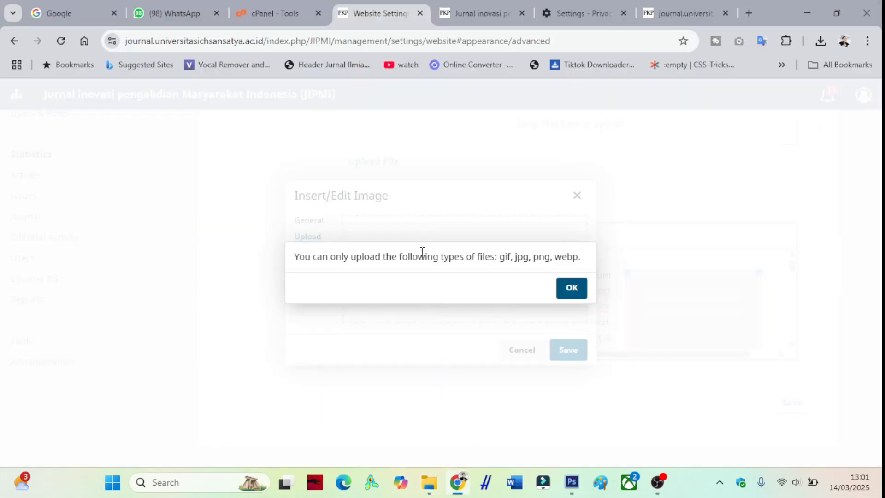
click(573, 290)
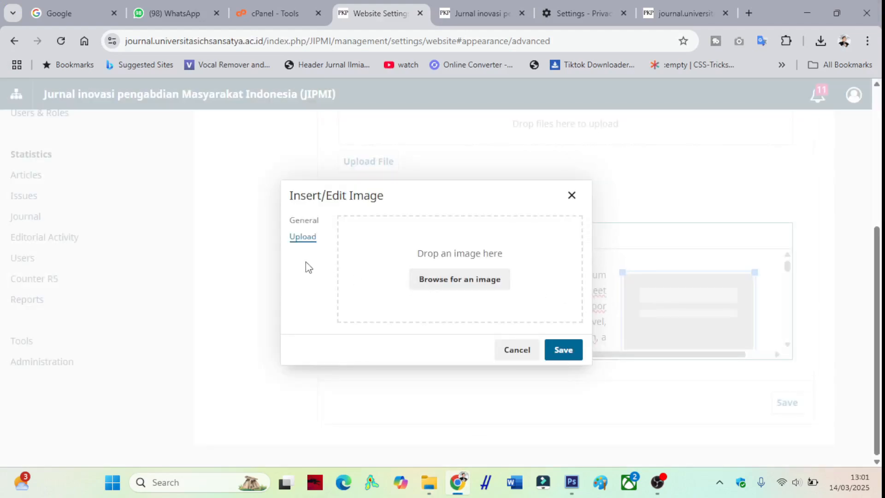
click(523, 352)
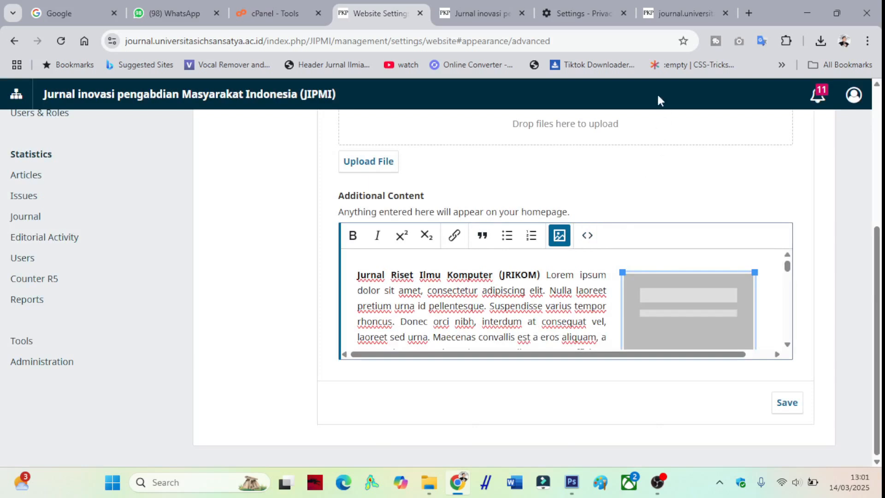
Open the JIPMI cover thumbnail from the site's journal list as a separate image and copy its journalThumbnail_en.jpg address
click(687, 11)
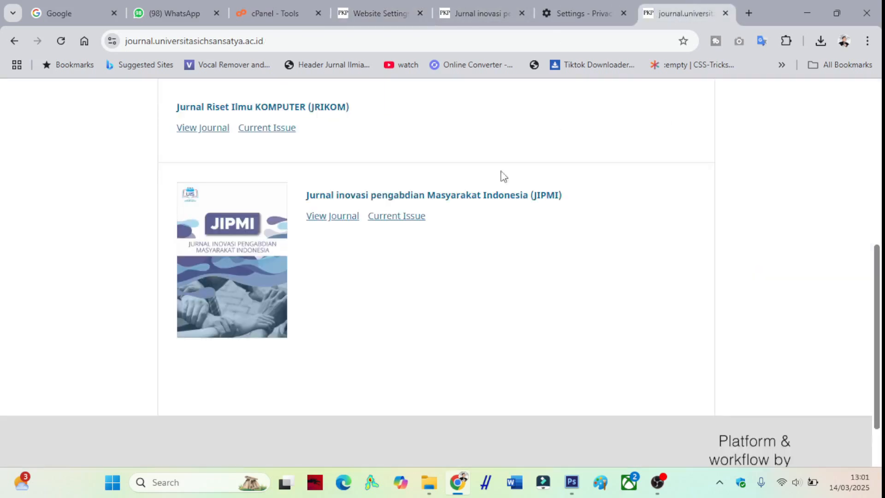
right_click(227, 257)
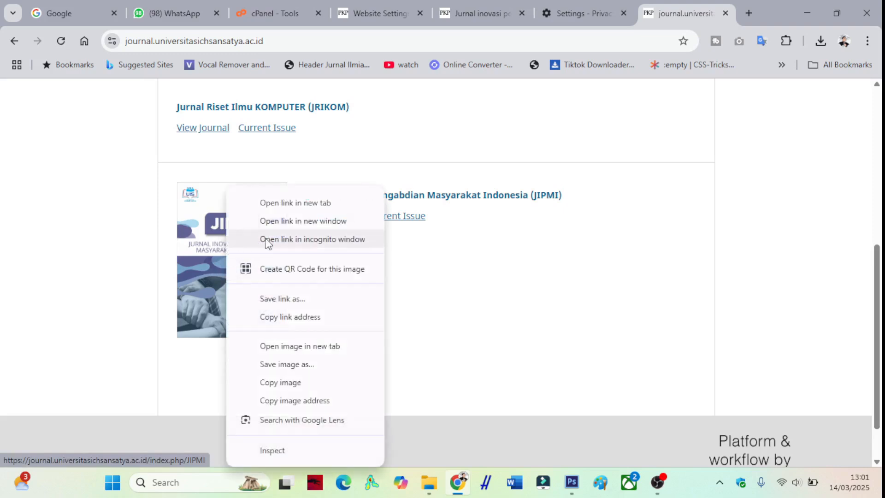
click(307, 355)
click(664, 9)
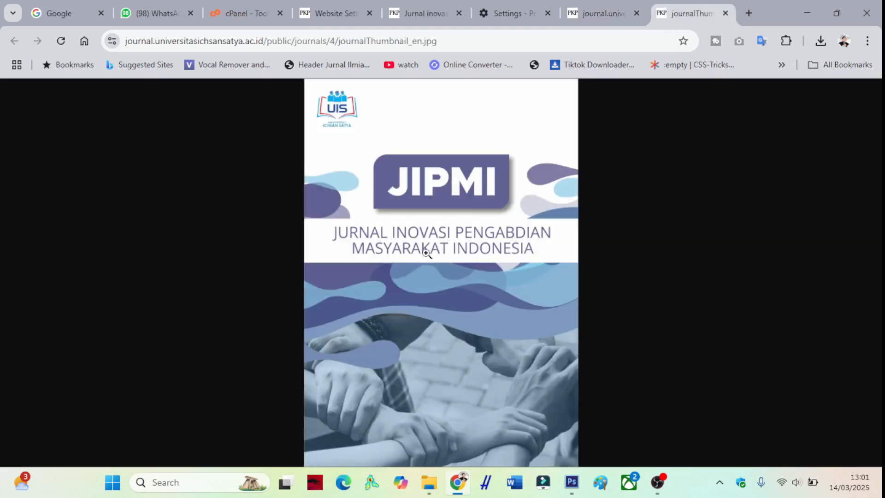
drag(459, 41, 117, 53)
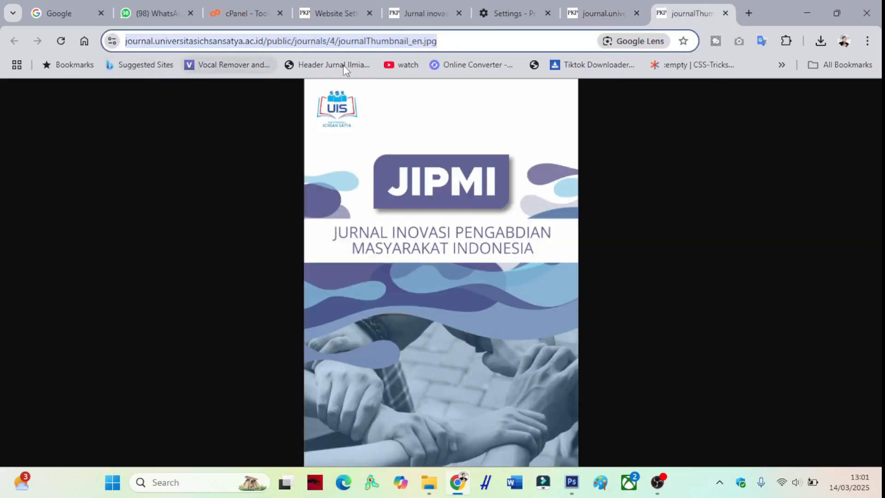
click(420, 17)
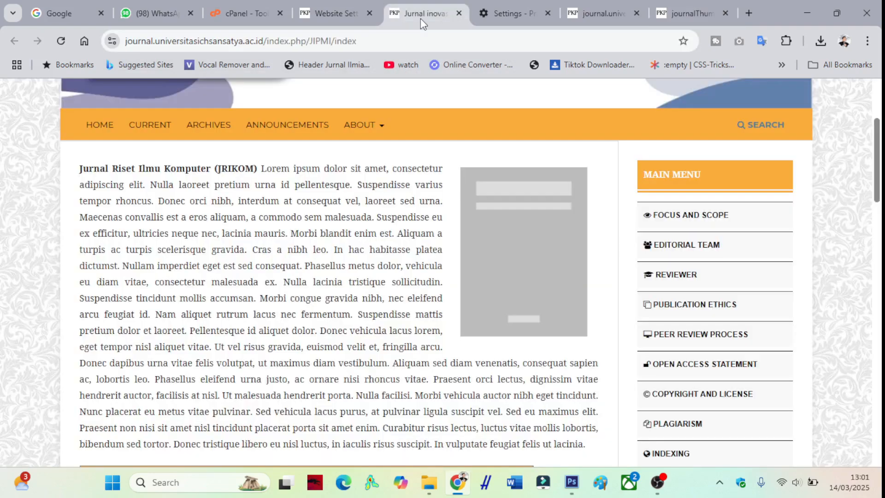
click(330, 17)
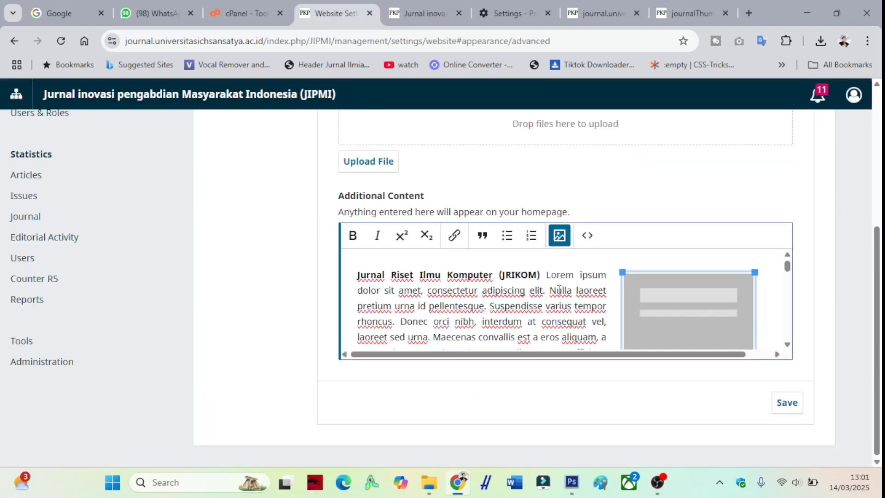
scroll(633, 297, down, 2)
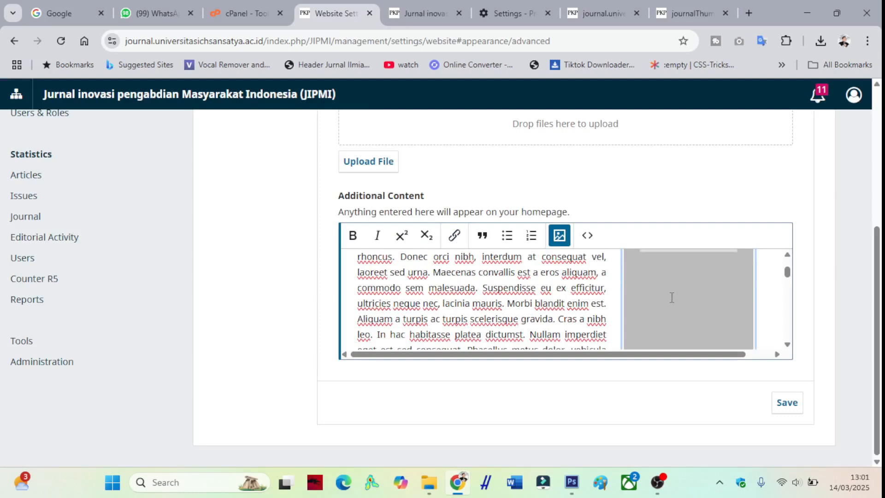
scroll(671, 297, up, 2)
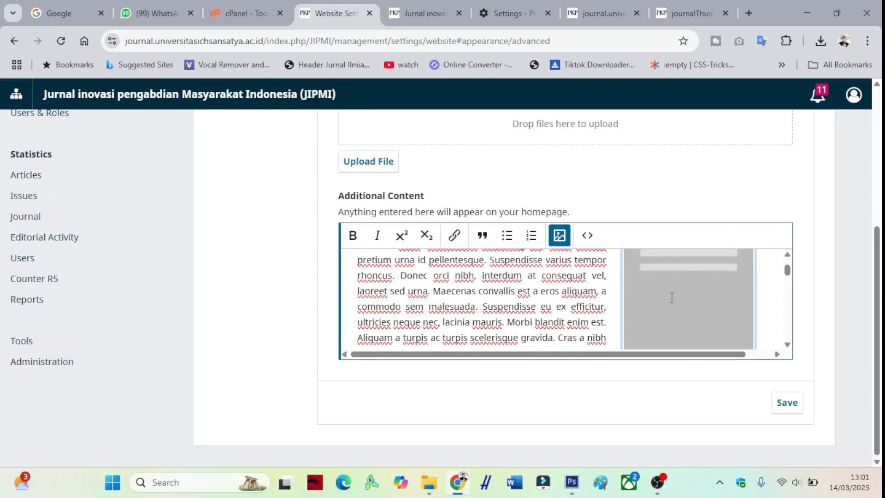
click(588, 236)
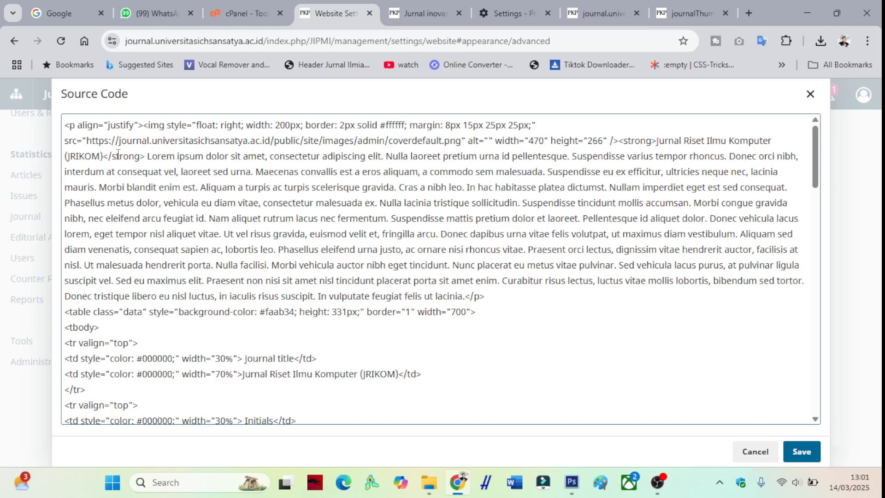
drag(88, 139, 477, 140)
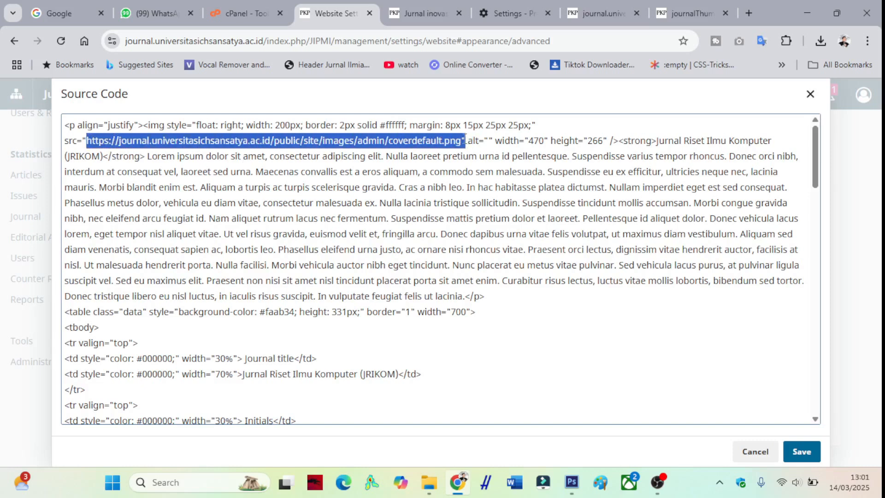
key(ctrl+v)
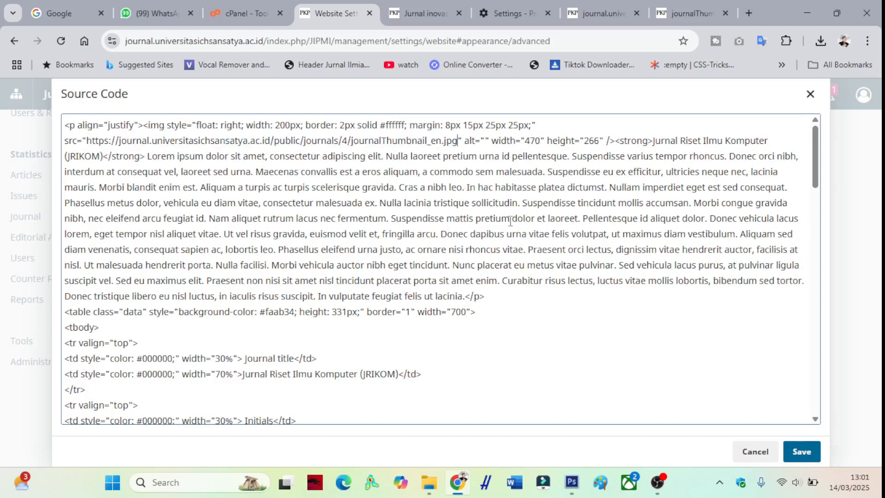
click(801, 452)
scroll(592, 305, down, 3)
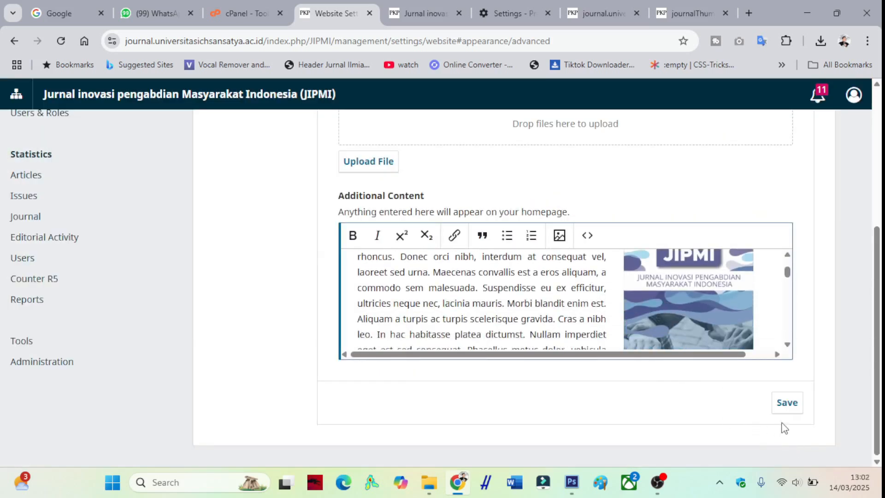
click(787, 402)
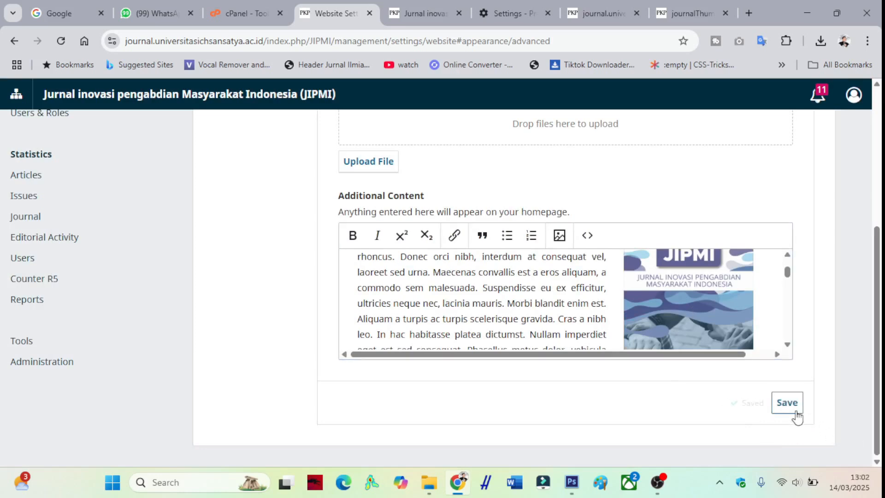
Reload the JIPMI homepage and compare its cover image with the thumbnail in the site's journal list
click(416, 15)
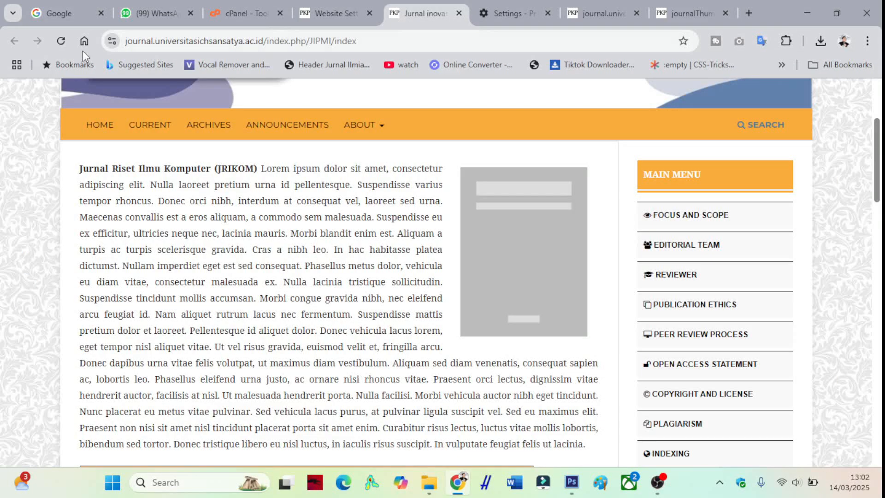
click(56, 43)
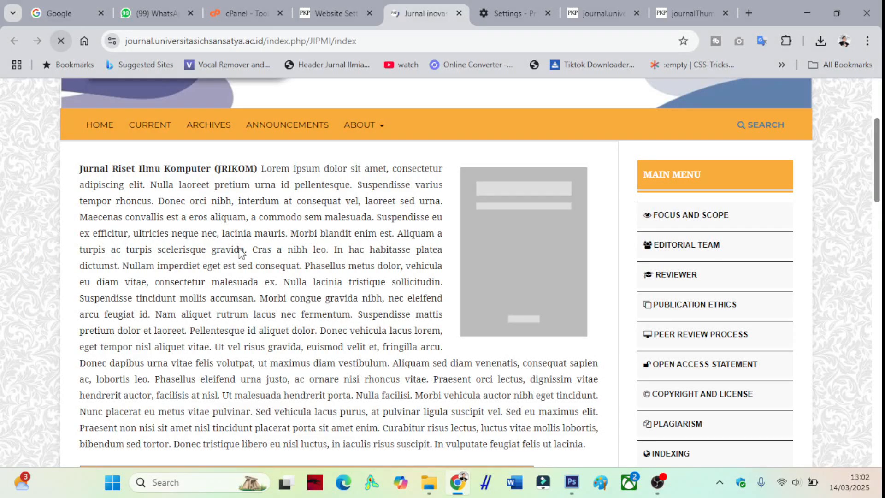
scroll(260, 267, up, 3)
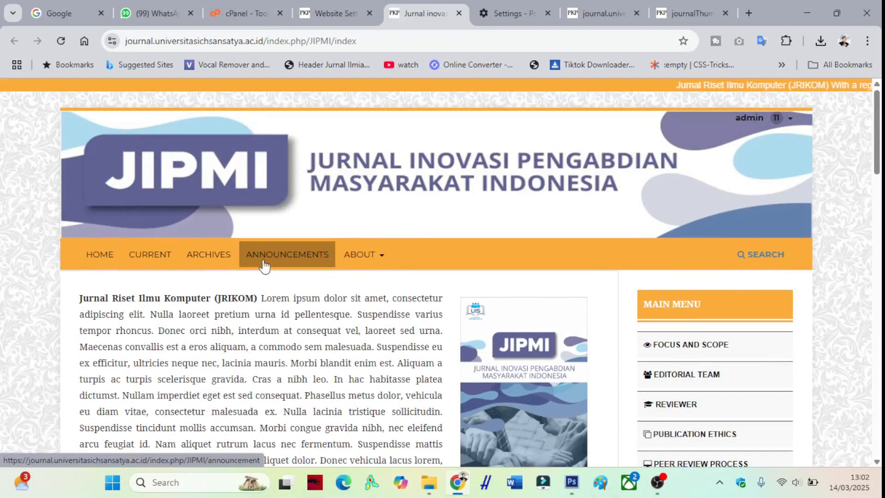
click(595, 14)
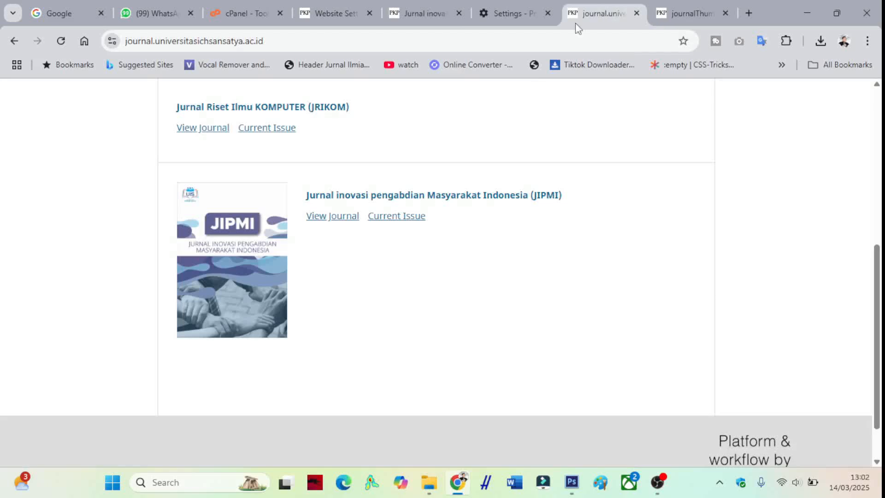
click(442, 13)
Examine the whole JIPMI homepage, from the header and cover through the journal information table to the sidebar blocks
scroll(490, 317, down, 3)
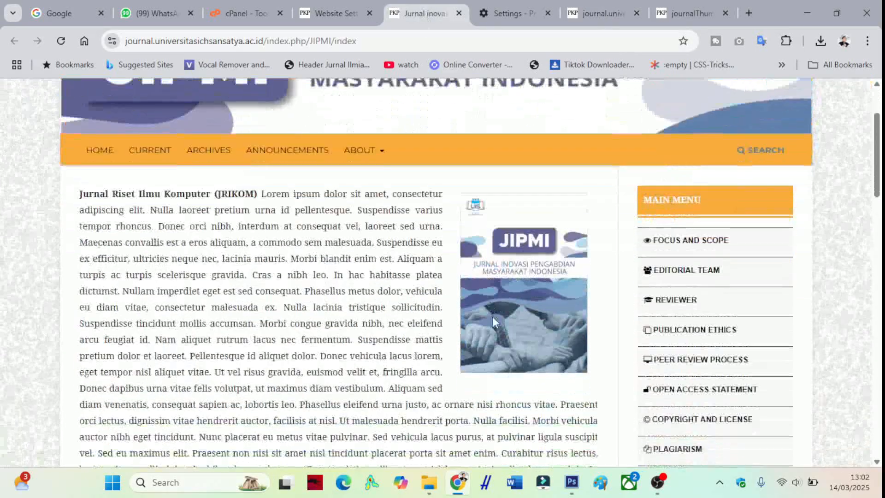
scroll(494, 300, down, 5)
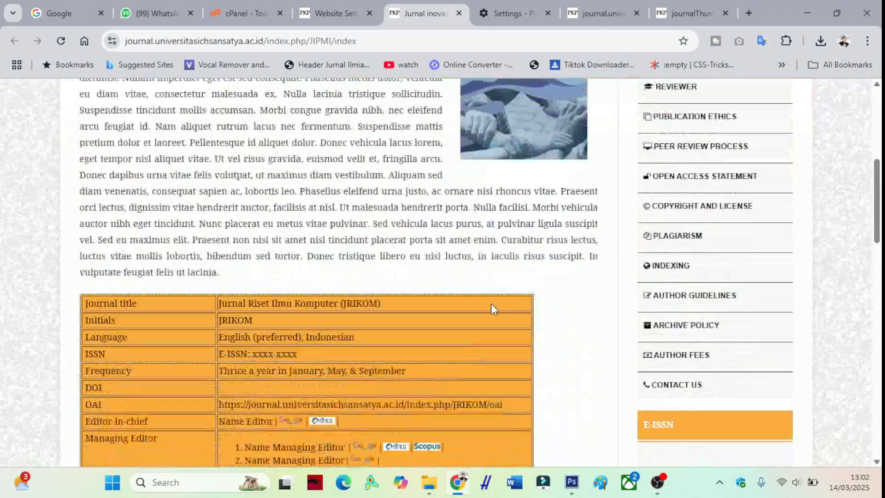
scroll(491, 303, up, 10)
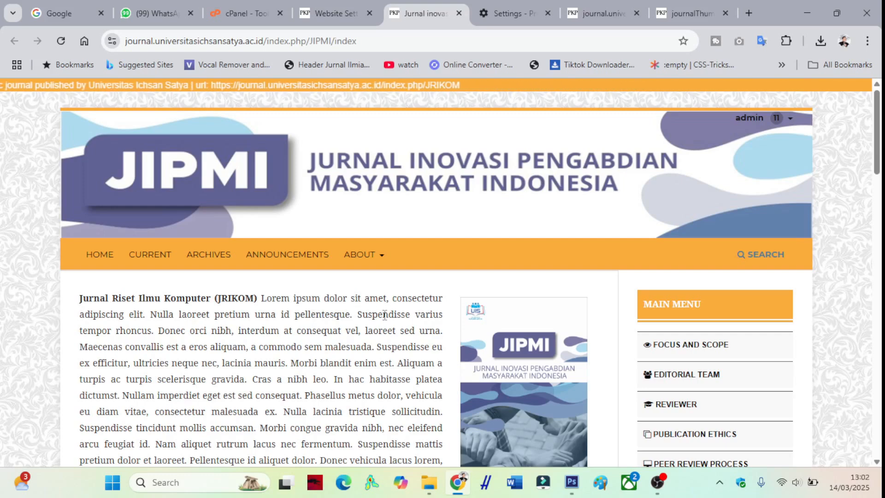
scroll(380, 314, down, 6)
scroll(391, 343, down, 12)
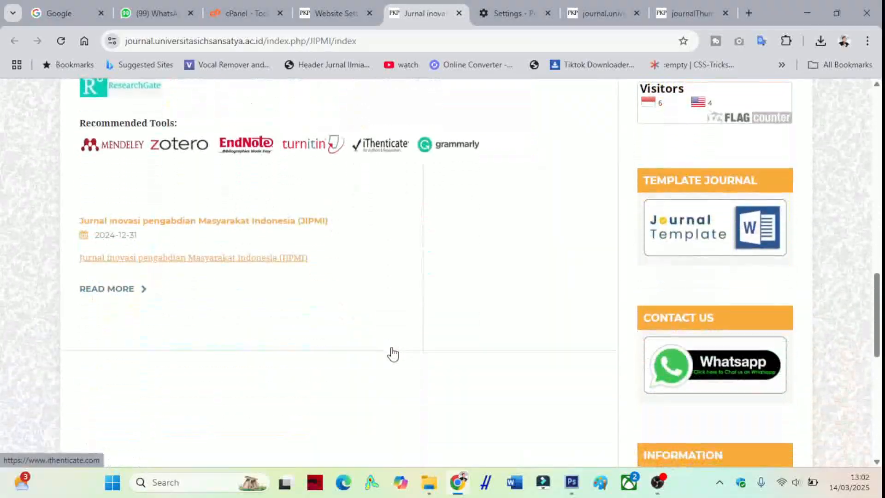
scroll(394, 353, down, 3)
scroll(392, 353, up, 14)
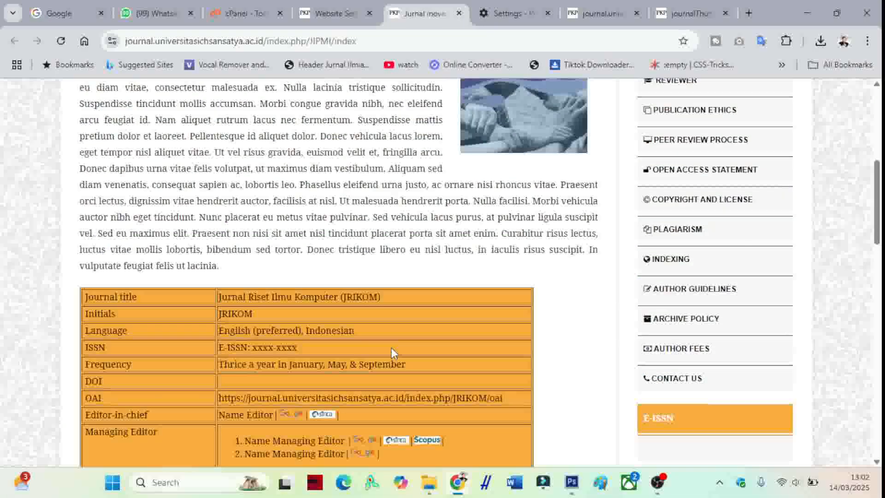
scroll(393, 331, up, 6)
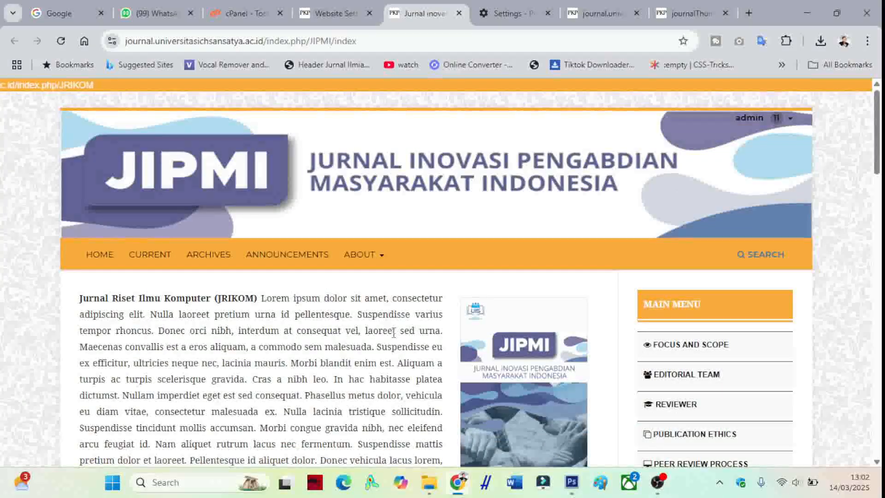